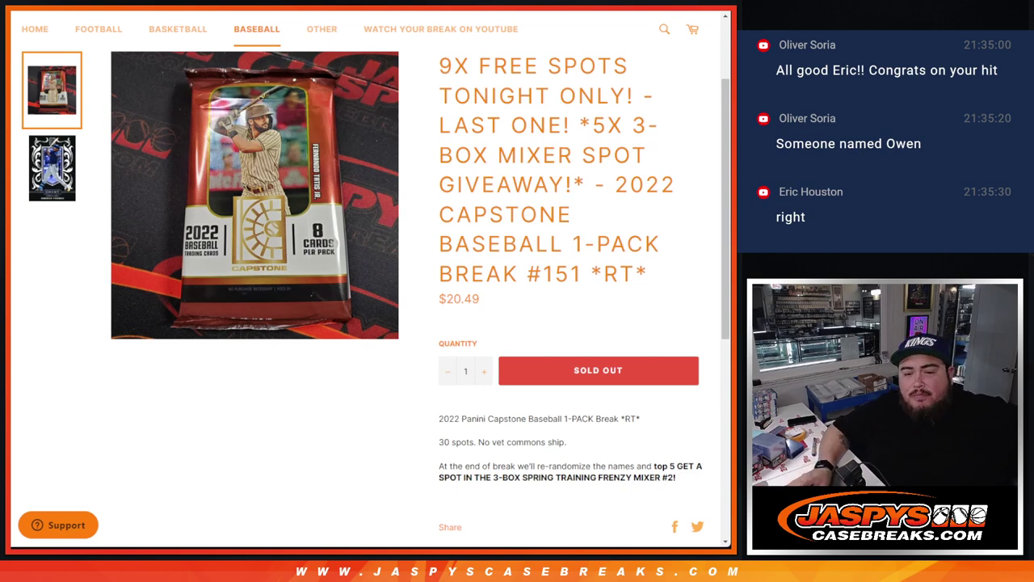
Step: Review the break's product listing and the entered name list, and roll 2 virtual dice in the Dice Roller
scroll(370, 278, up, 1)
scroll(371, 279, down, 1)
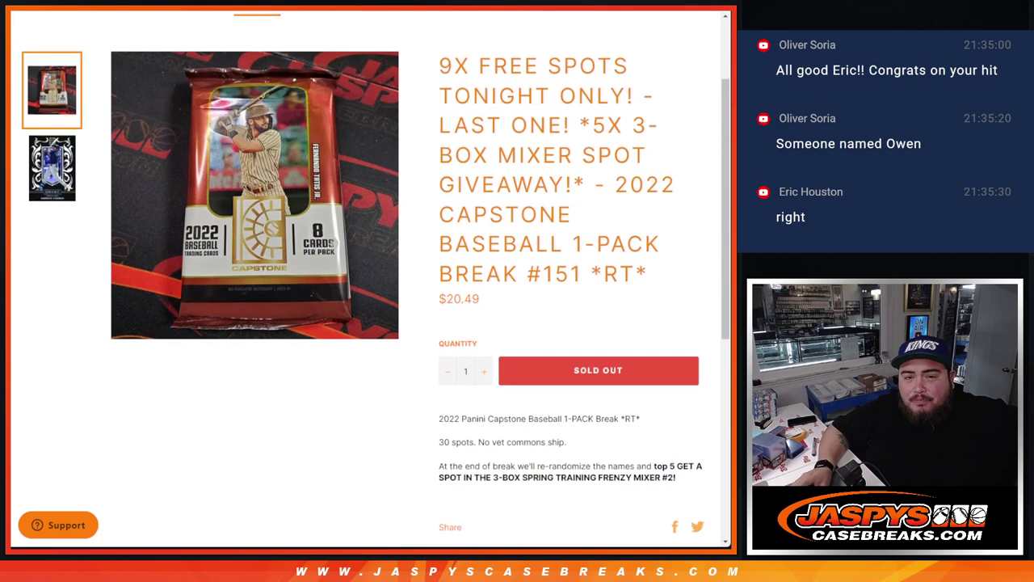
key(ctrl+Tab)
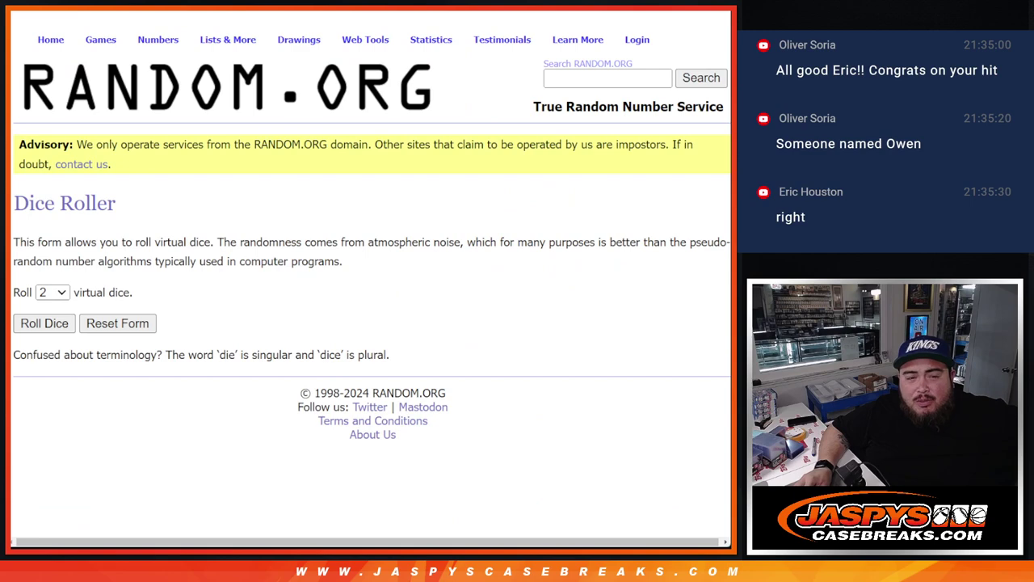
key(ctrl+Tab)
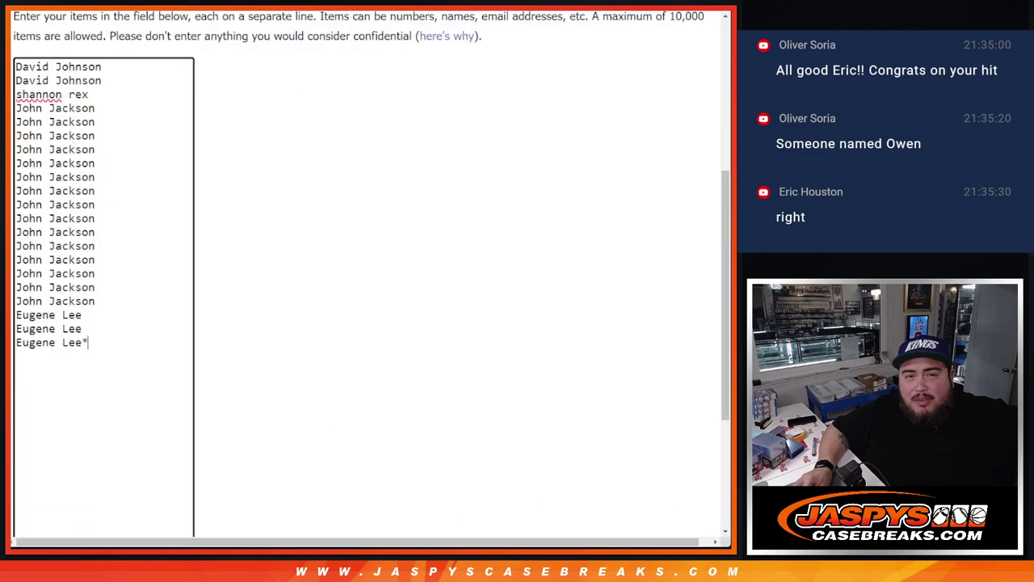
key(ctrl+Tab)
key(ctrl+Tab)
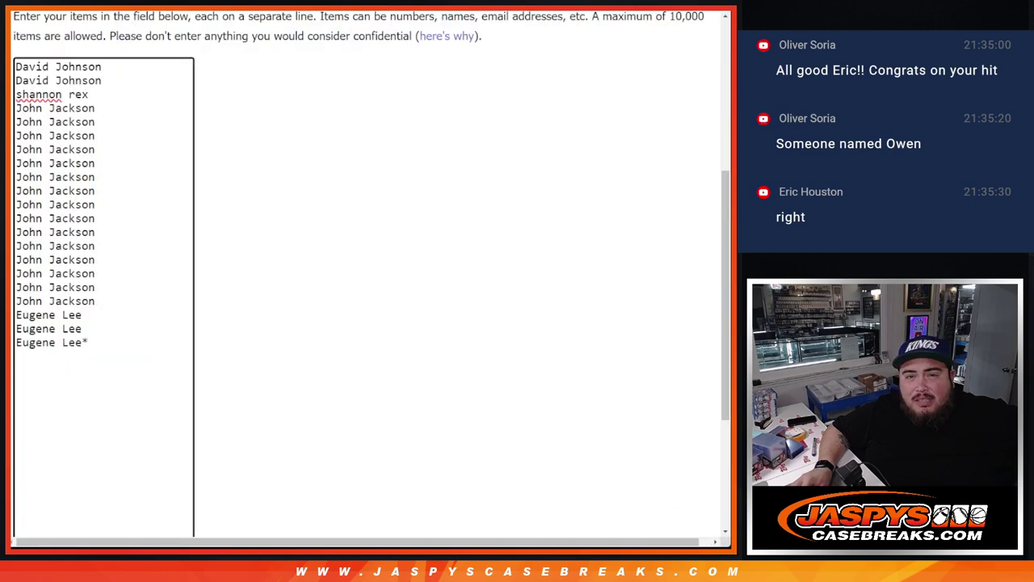
key(ctrl+Tab)
key(ctrl+Tab)
key(ctrl+Tab)
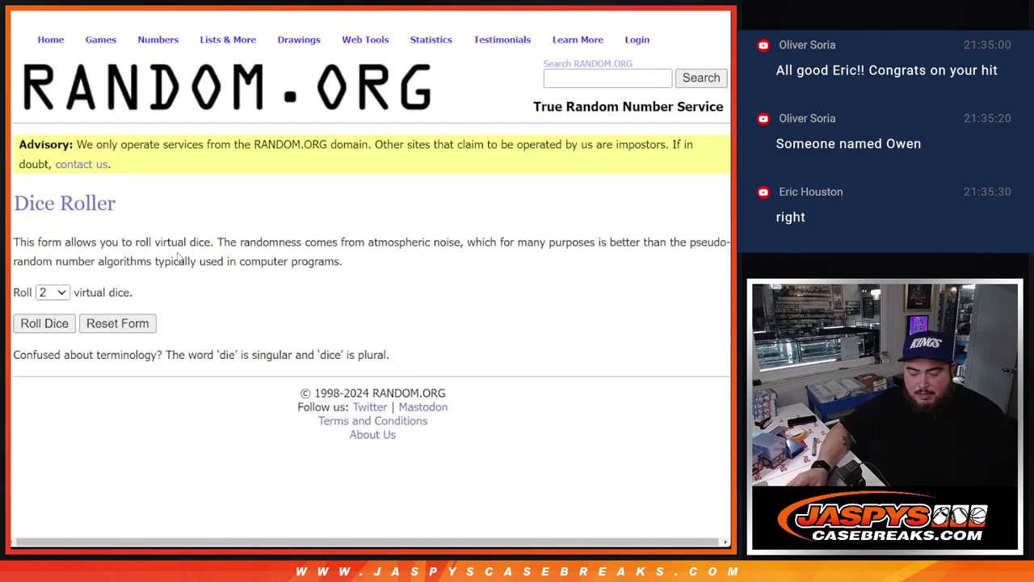
click(40, 323)
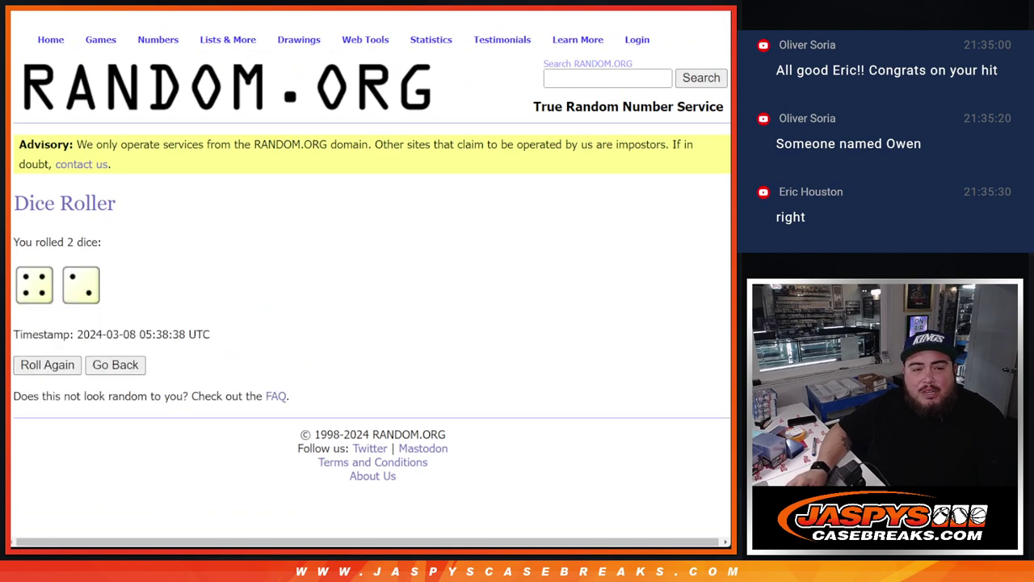
Step: Randomize the entered customer name list six times and check the randomization count against the dice roll
key(ctrl+Tab)
scroll(326, 286, down, 3)
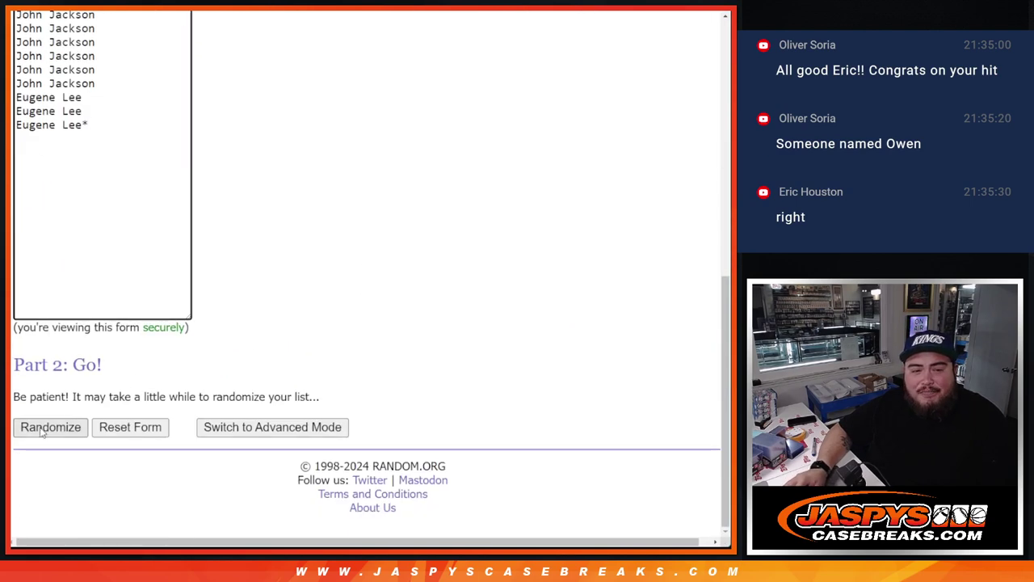
click(45, 428)
scroll(45, 431, down, 3)
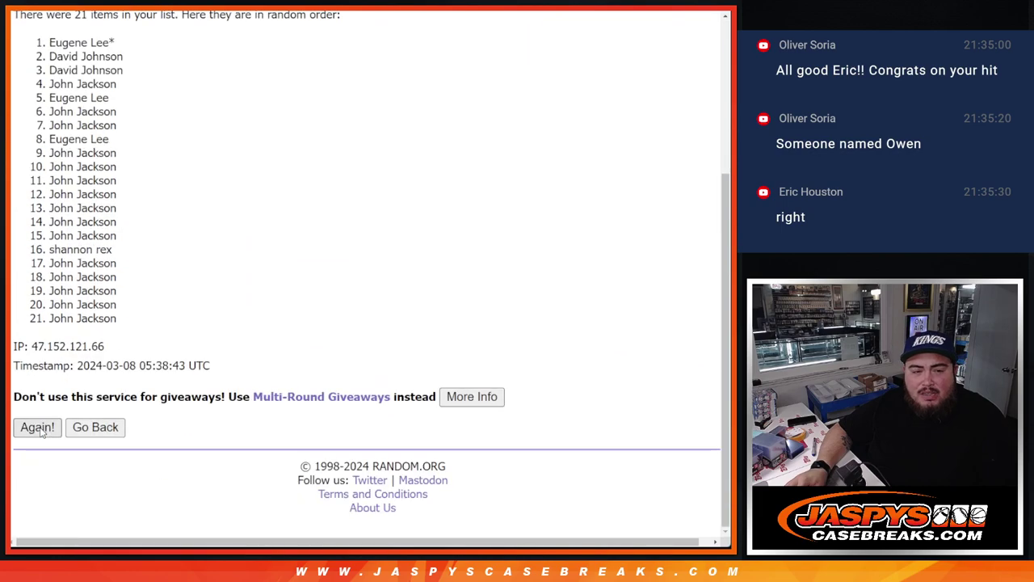
click(39, 428)
click(37, 427)
click(37, 428)
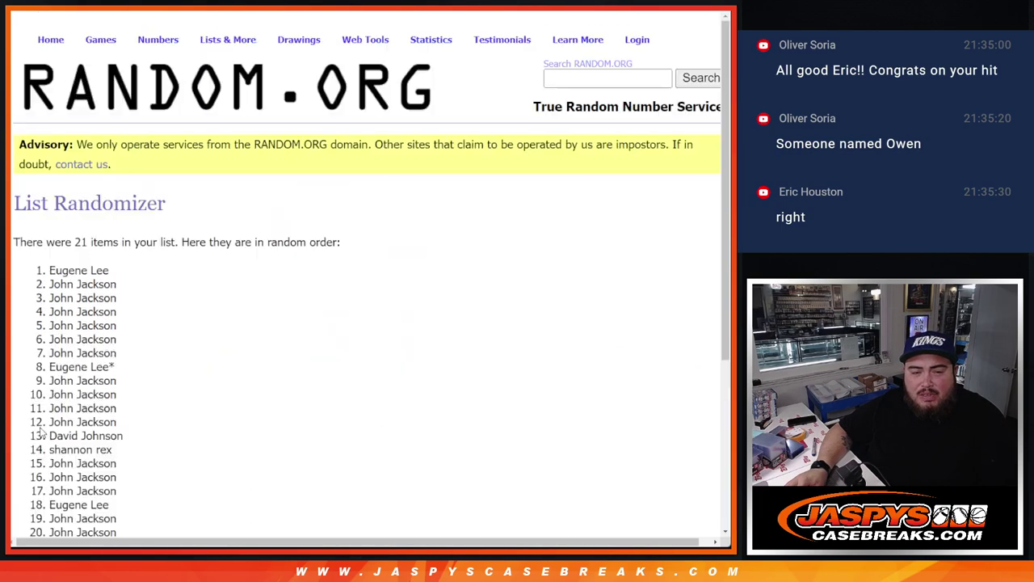
click(37, 427)
click(37, 428)
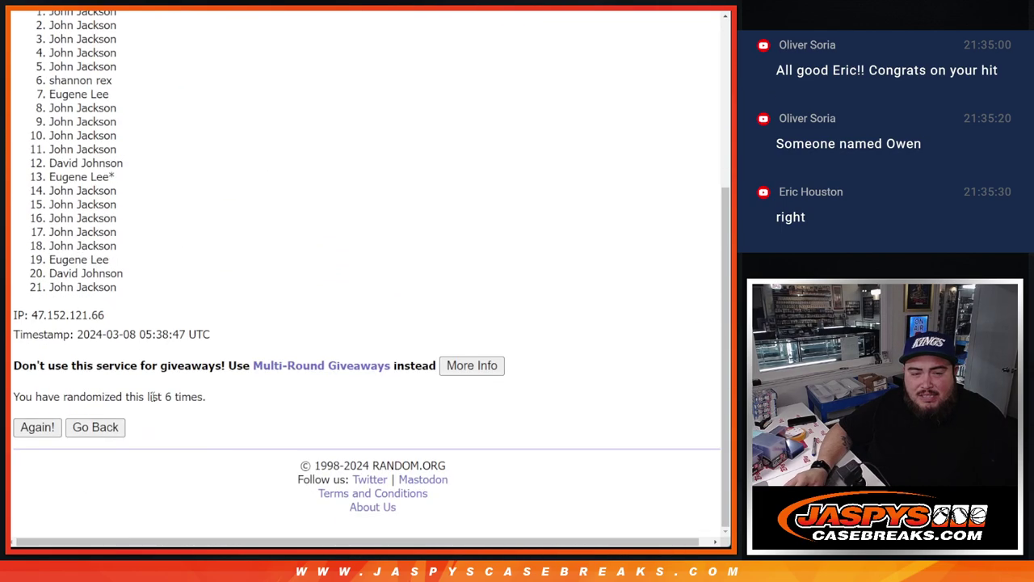
drag(151, 397, 333, 388)
key(ctrl+Tab)
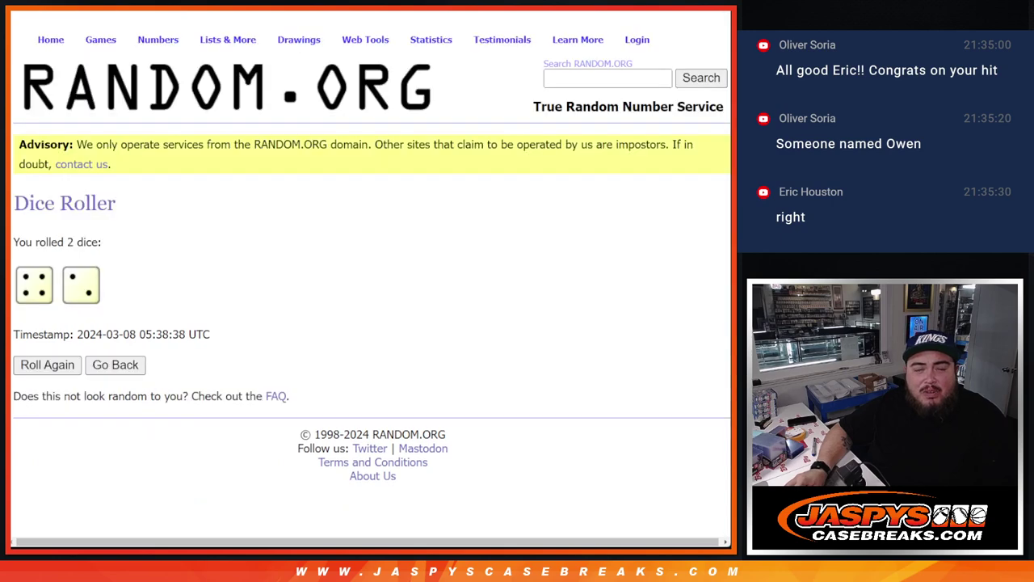
Step: Copy the first nine names of the randomized result and append them to the end of the original name list
key(ctrl+shift+Tab)
scroll(346, 438, up, 5)
drag(35, 272, 159, 383)
key(ctrl+c)
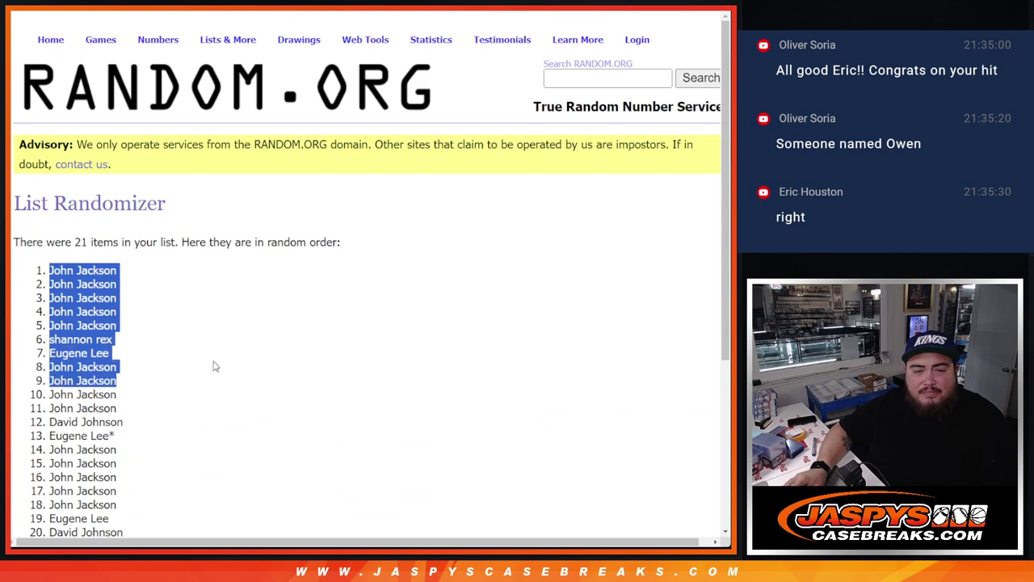
scroll(212, 364, down, 3)
key(ctrl+Tab)
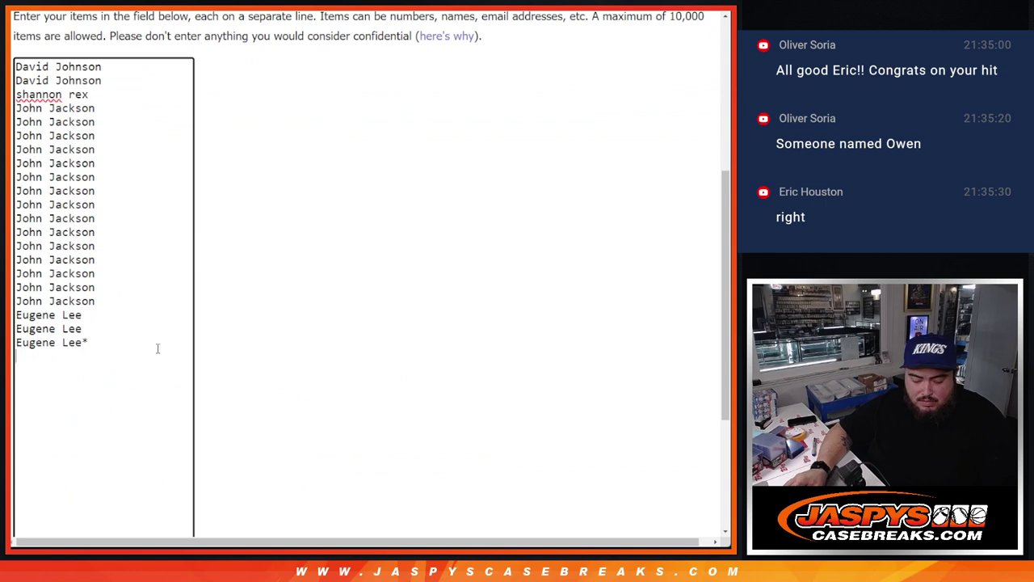
key(ctrl+v)
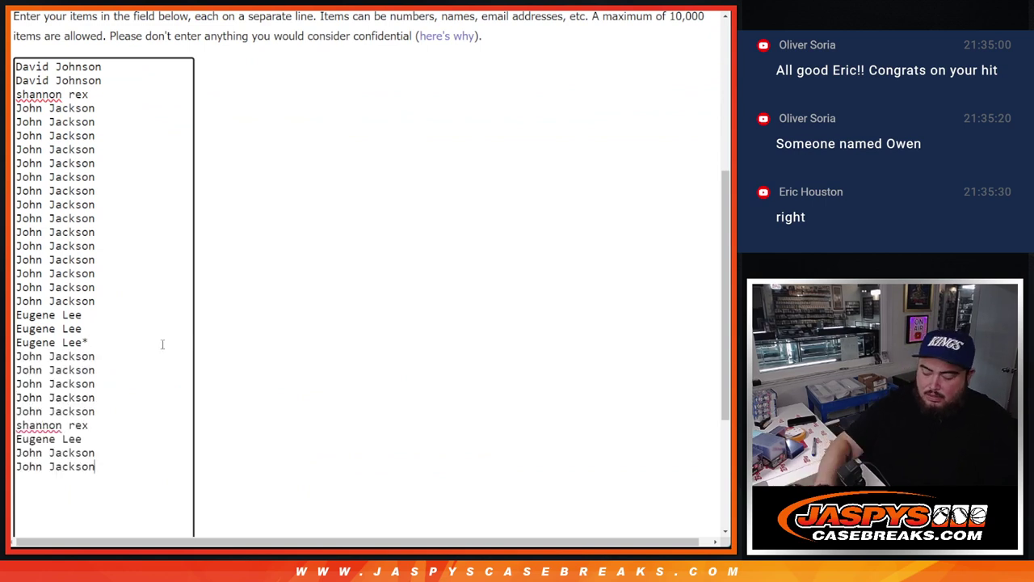
Step: Mark each of the nine appended names with a trailing ^
text(^)
key(Up)
text(^)
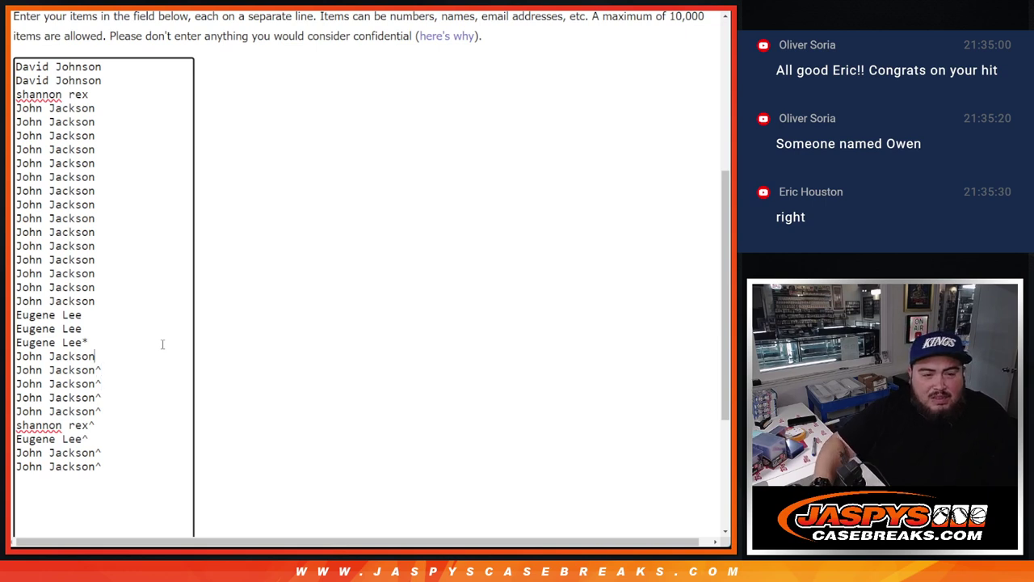
Step: Copy the full name list into the empty List Randomizer form and resize its entry field to show every name
scroll(243, 347, down, 5)
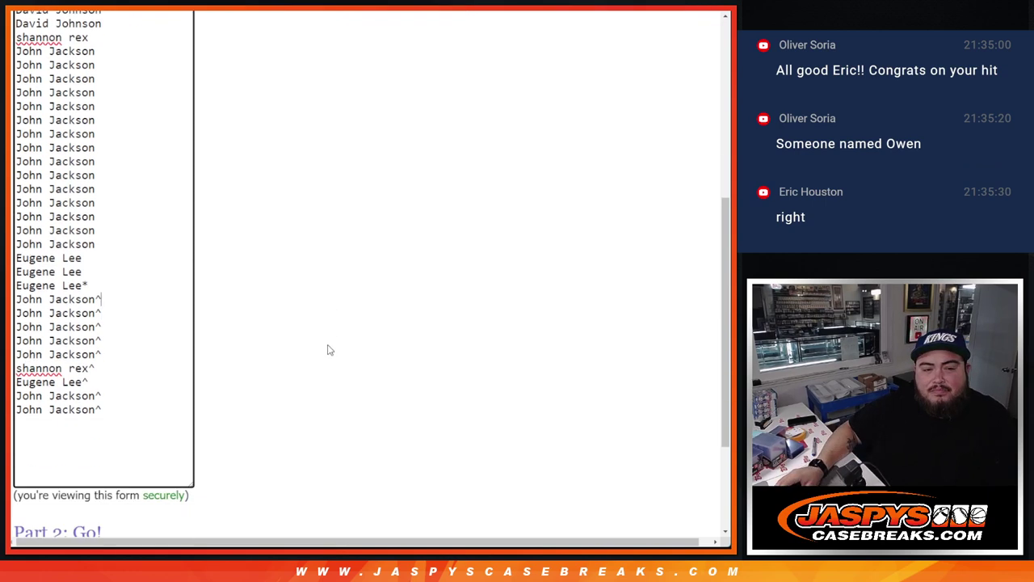
drag(138, 353, 49, 11)
key(ctrl+c)
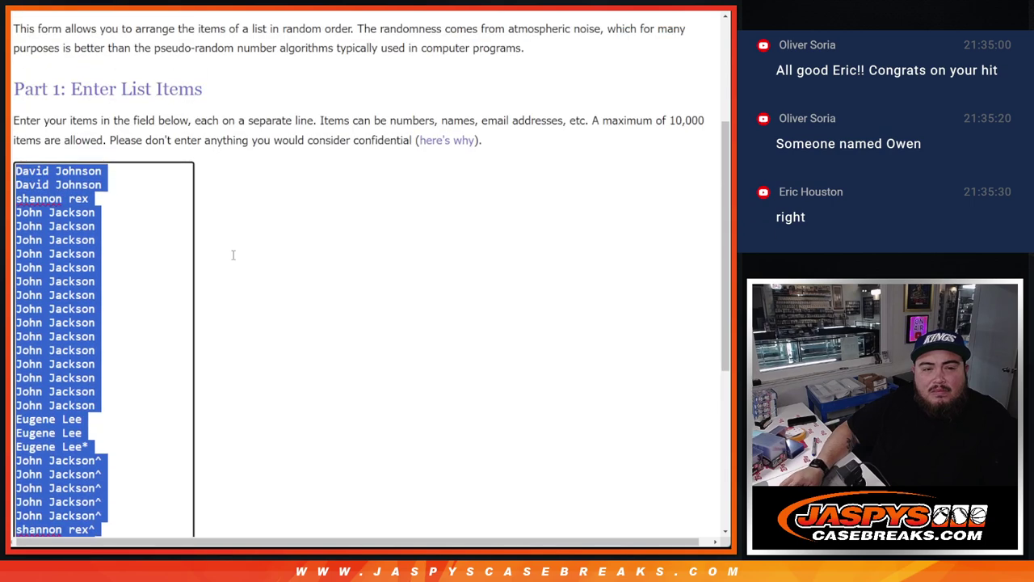
scroll(323, 300, down, 2)
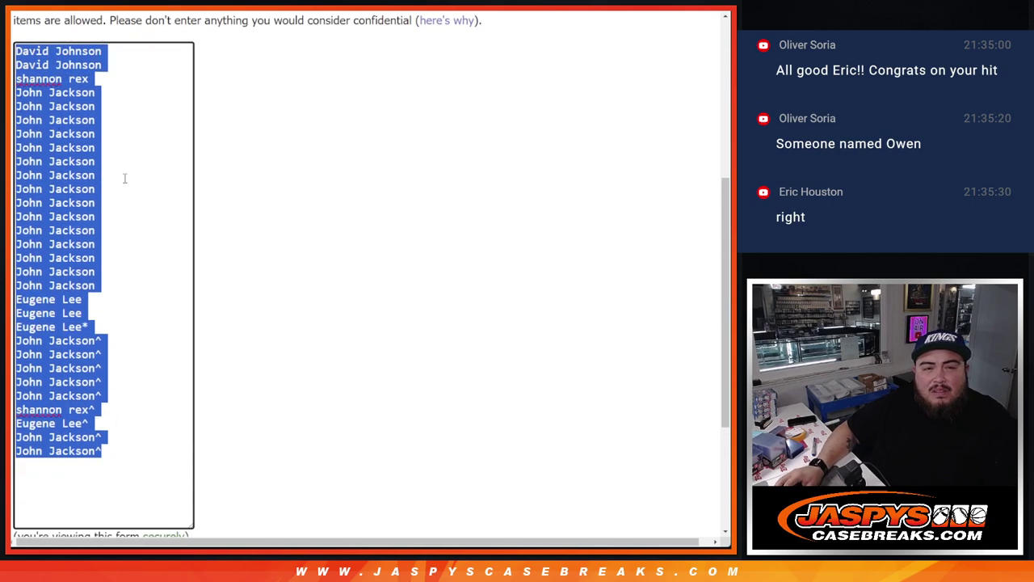
key(ctrl+Tab)
key(ctrl+Tab)
click(362, 378)
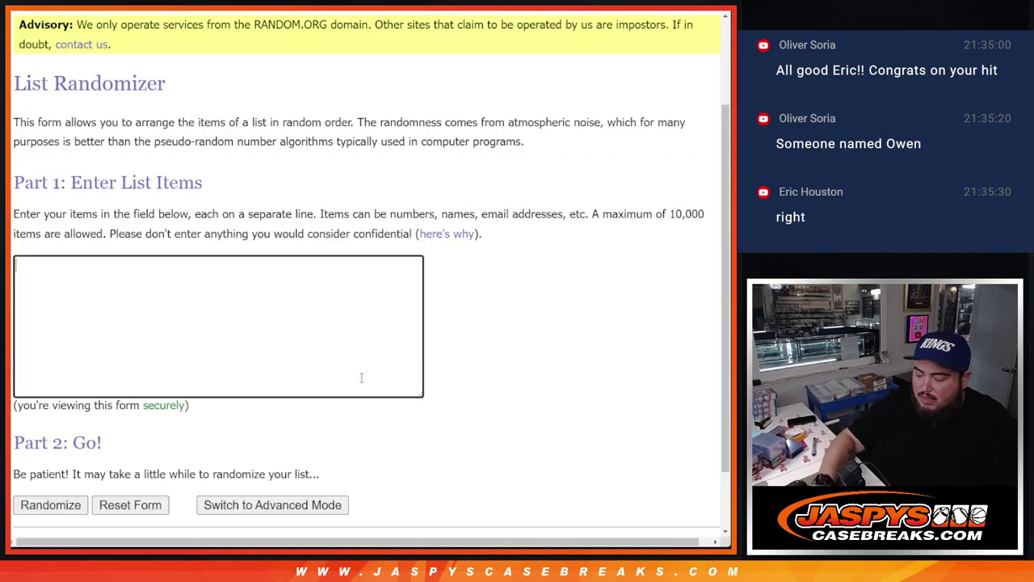
key(ctrl+v)
scroll(361, 377, up, 10)
scroll(432, 277, down, 1)
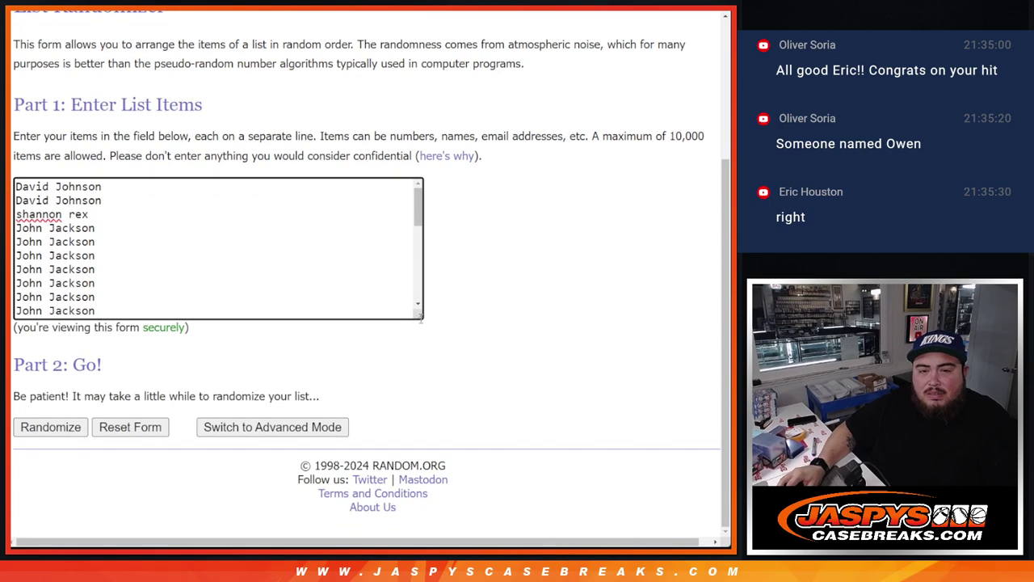
drag(421, 317, 184, 581)
scroll(364, 214, down, 2)
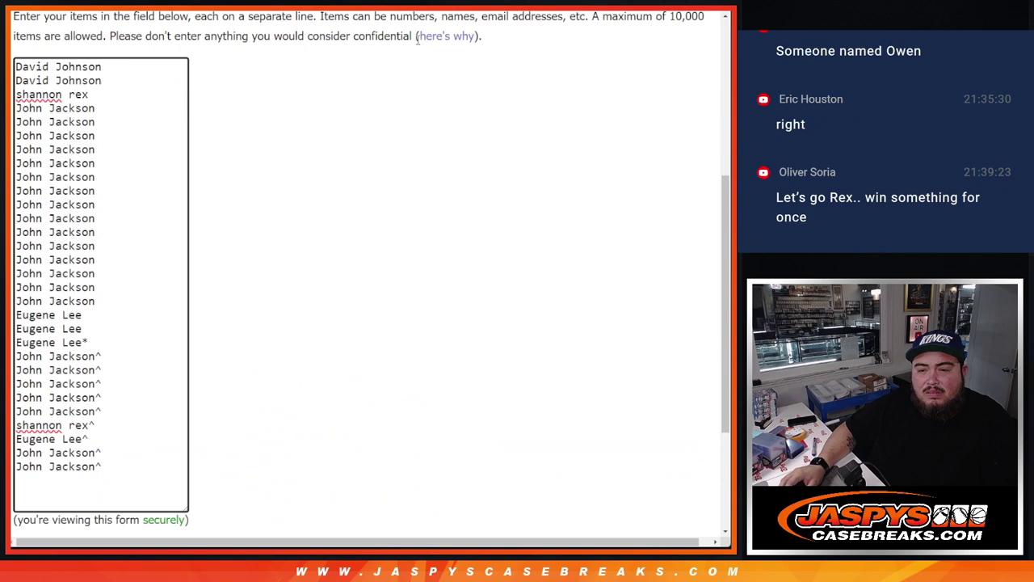
Step: Check the dice roll, randomize the original form's combined 30-name list six times, and highlight the randomization count
key(ctrl+Tab)
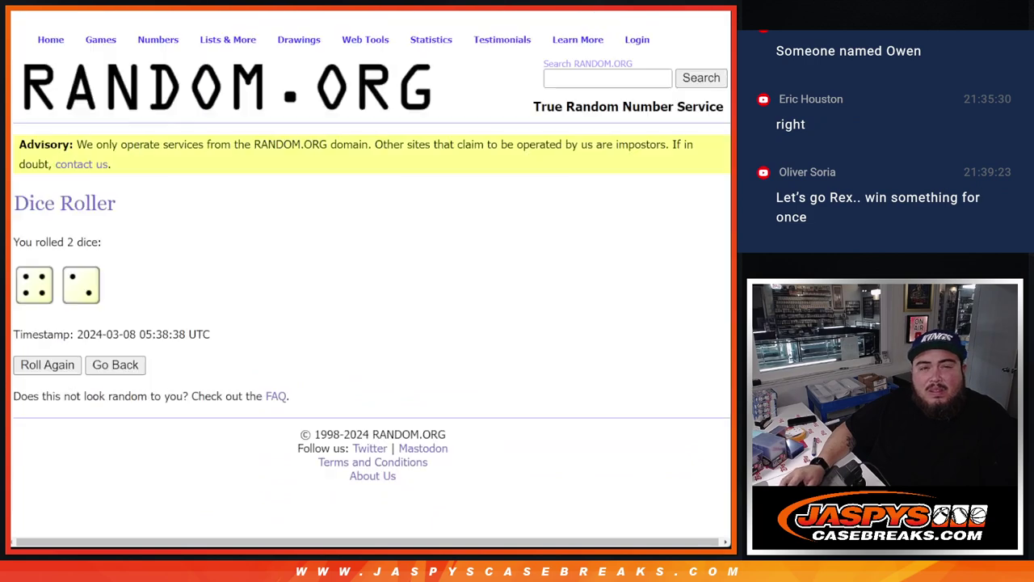
key(ctrl+Tab)
key(ctrl+Tab)
scroll(321, 232, down, 3)
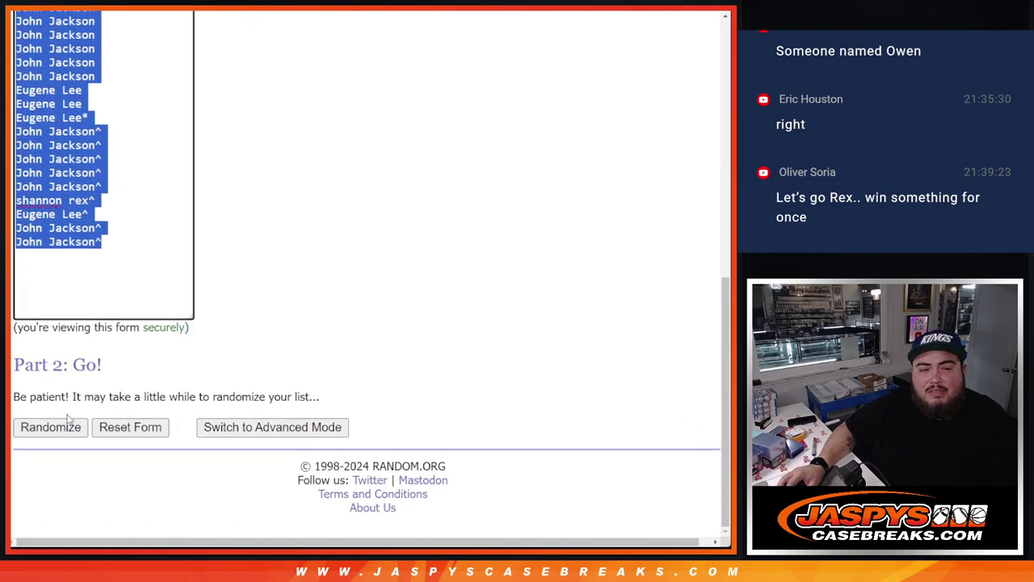
click(59, 432)
scroll(59, 434, down, 5)
click(57, 434)
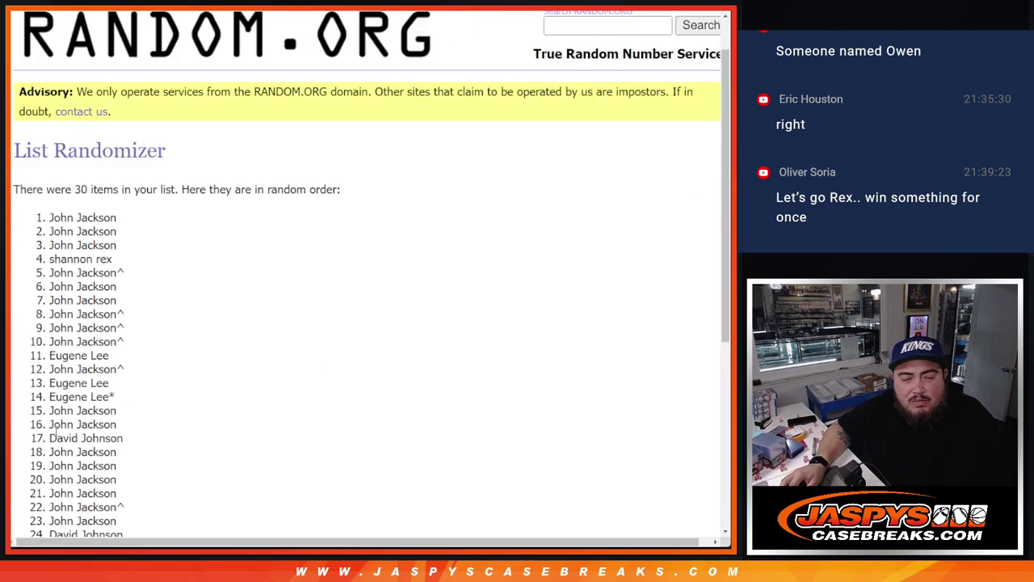
scroll(56, 434, down, 5)
click(56, 434)
click(57, 432)
click(57, 428)
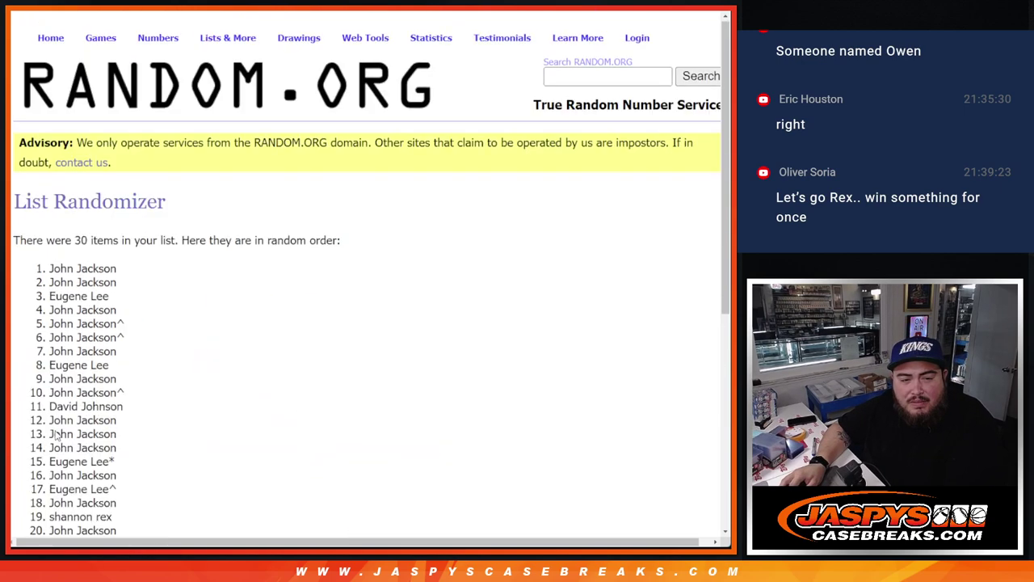
scroll(89, 416, down, 5)
click(37, 427)
scroll(203, 393, down, 5)
double_click(191, 396)
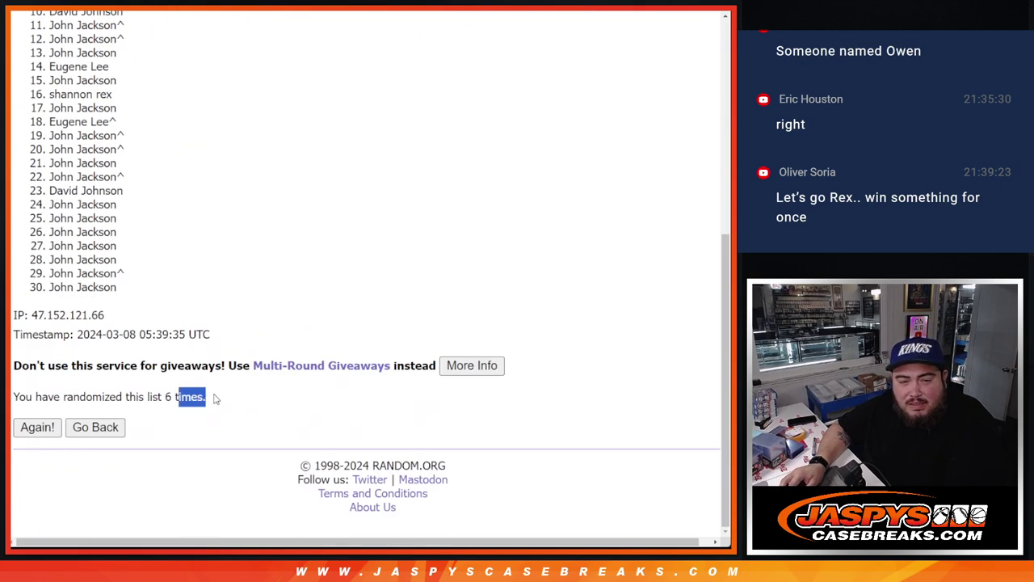
click(156, 397)
drag(156, 401, 272, 404)
Step: Copy all 30 randomized names and paste them into column A of the giveaway sheet in Google Sheets, starting at A1
scroll(197, 423, up, 10)
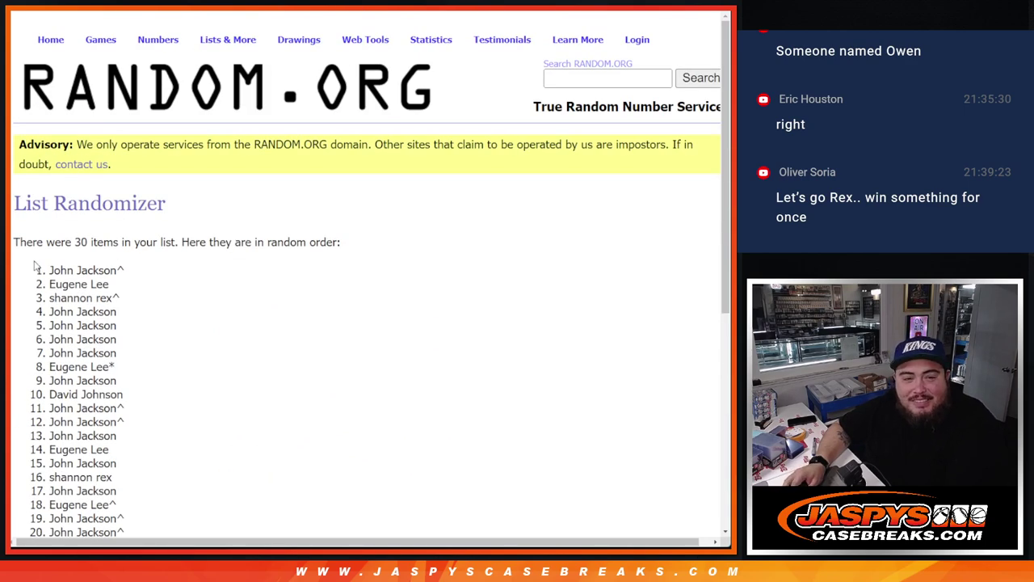
scroll(156, 285, down, 1)
drag(34, 270, 140, 370)
key(ctrl+c)
scroll(140, 370, down, 3)
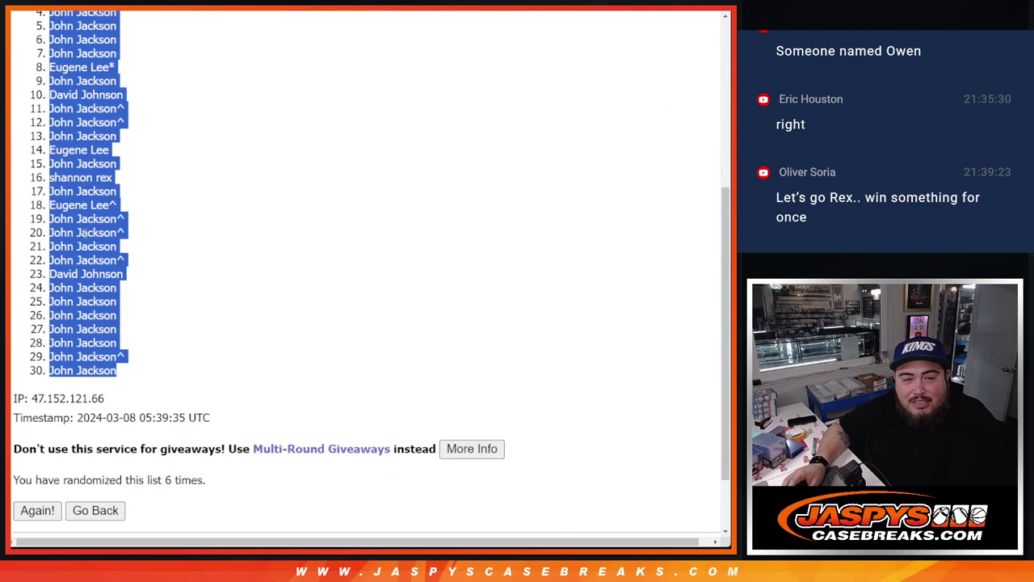
click(312, 6)
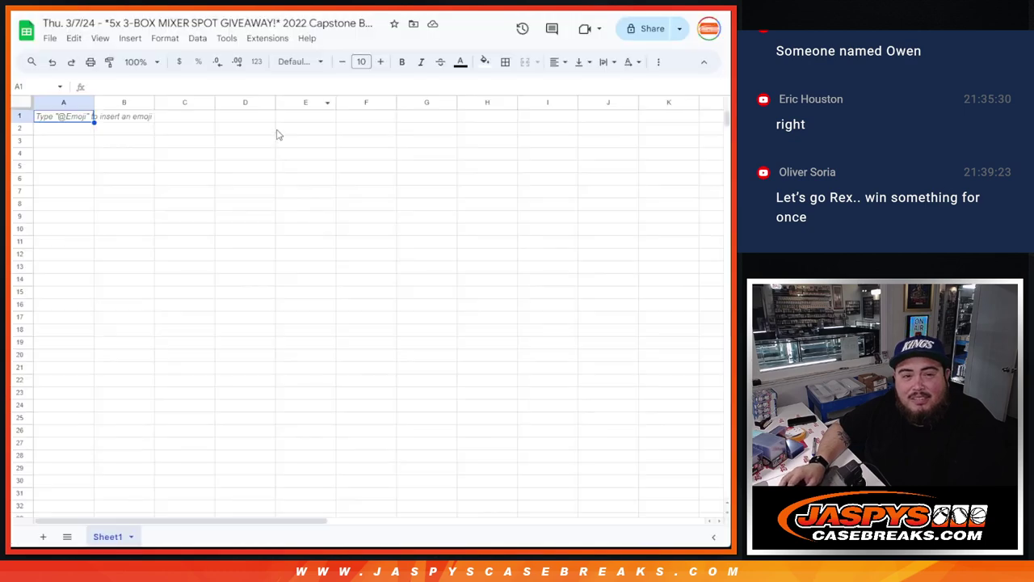
key(ctrl+v)
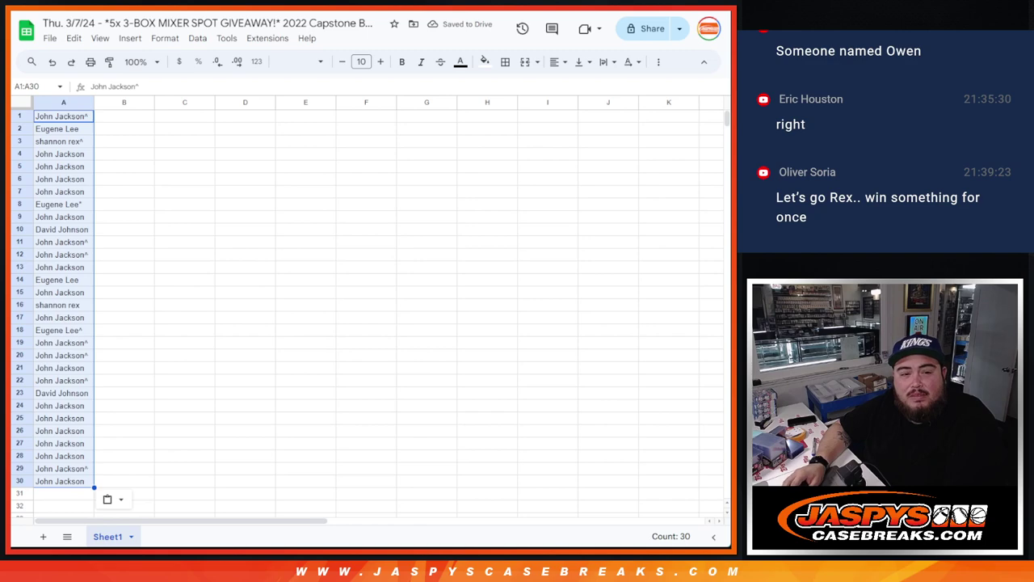
Step: Randomize the list of 30 baseball teams six times in the List Randomizer and highlight the randomization count
click(217, 7)
click(242, 6)
click(270, 7)
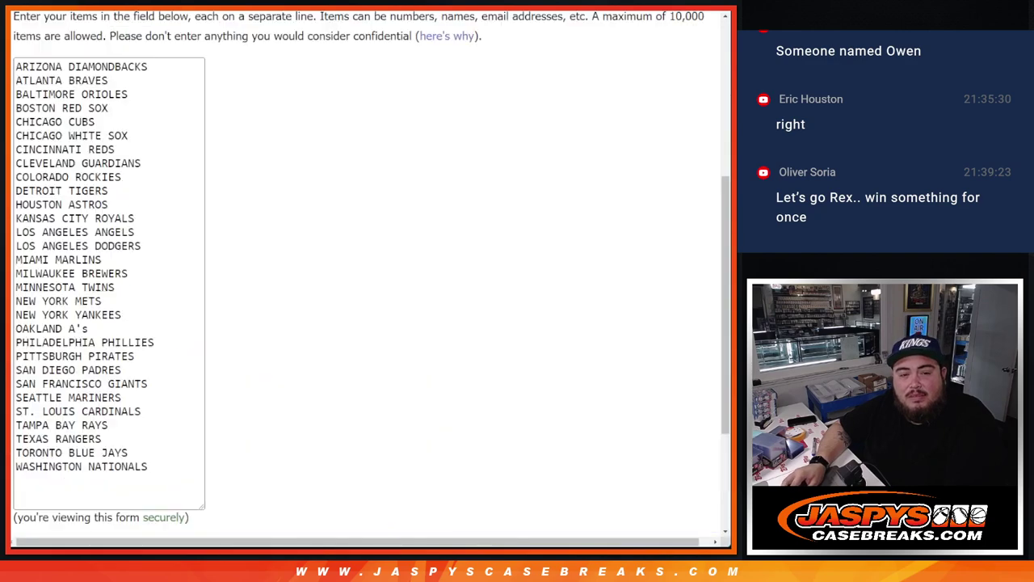
scroll(368, 157, down, 3)
click(37, 435)
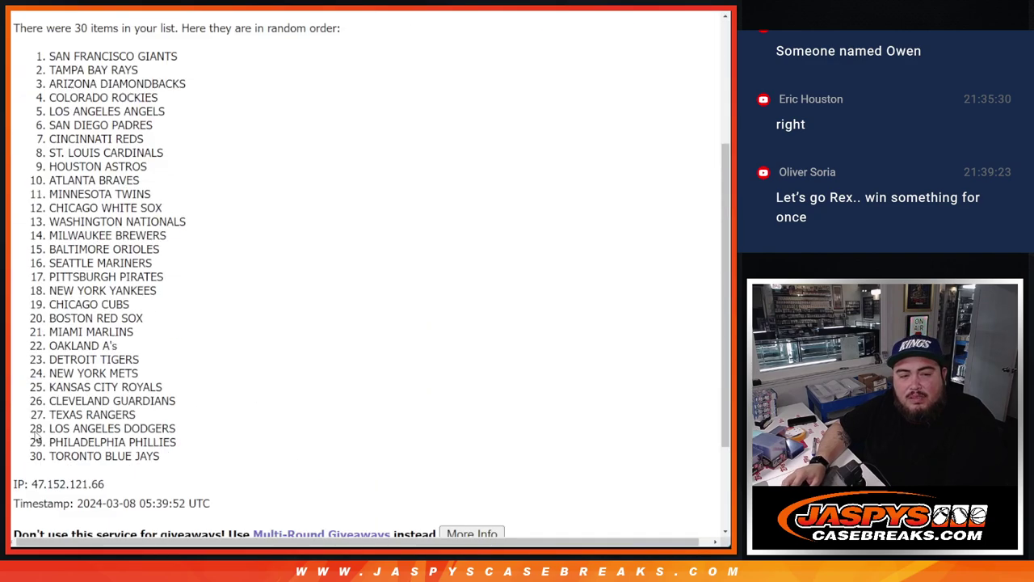
scroll(37, 437, down, 3)
click(36, 428)
click(36, 428)
click(36, 429)
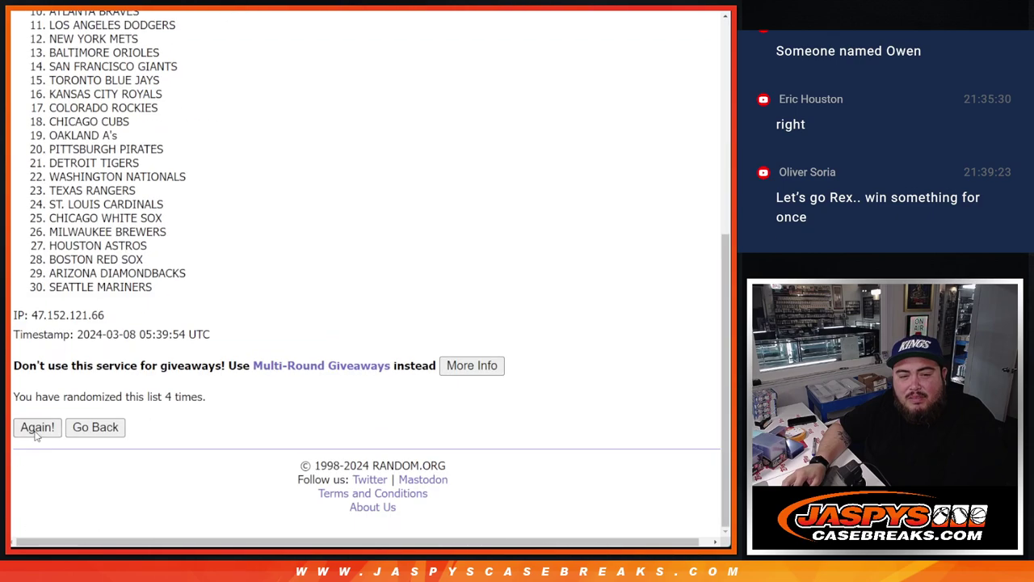
click(36, 434)
key(Return)
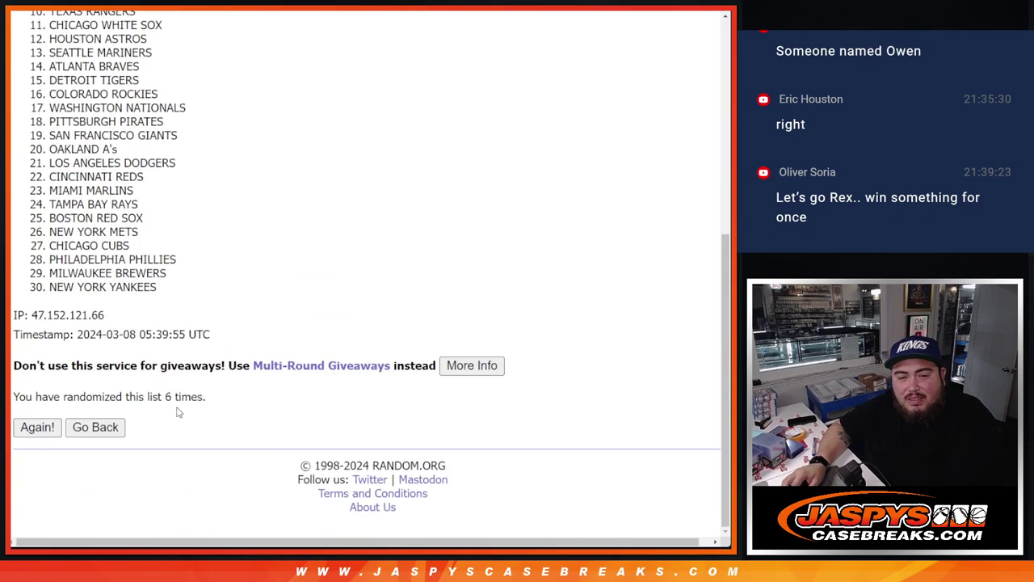
drag(162, 396, 230, 396)
key(ctrl+shift+Tab)
key(ctrl+Tab)
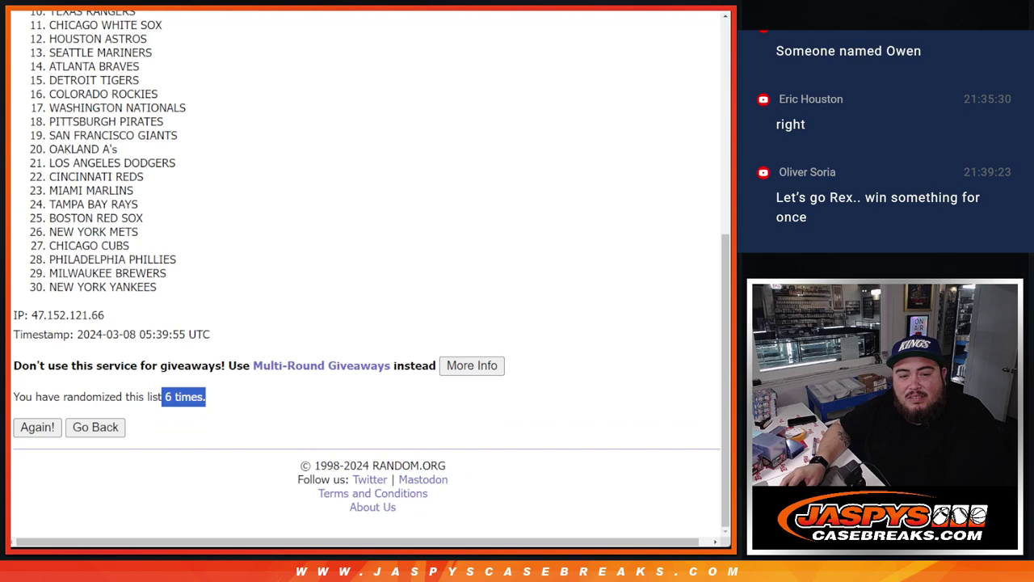
Step: Copy all 30 randomized team names and paste them into column B of the giveaway sheet in Google Sheets, starting at B1
scroll(222, 267, up, 5)
drag(48, 272, 178, 374)
key(ctrl+c)
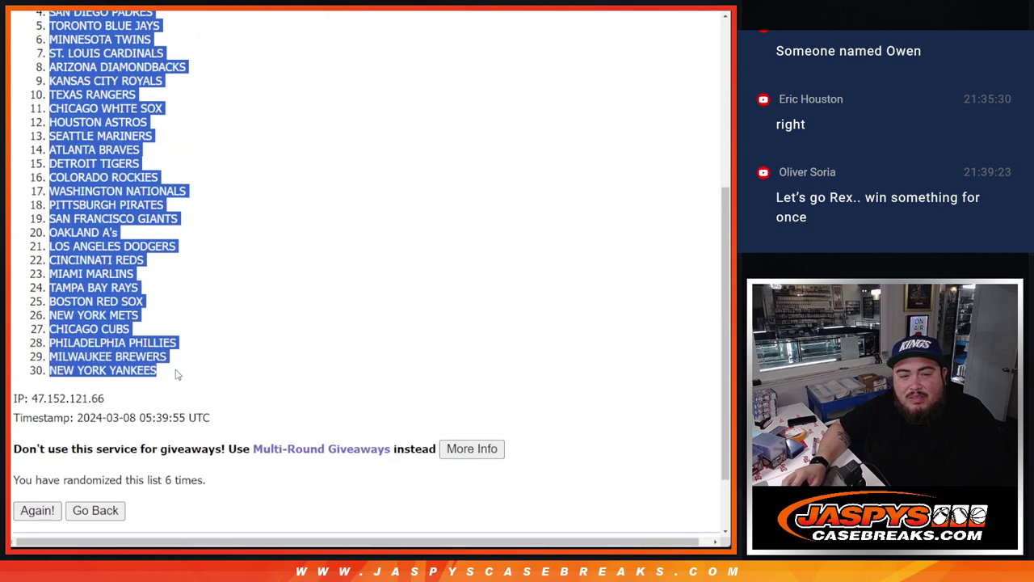
key(alt+Tab)
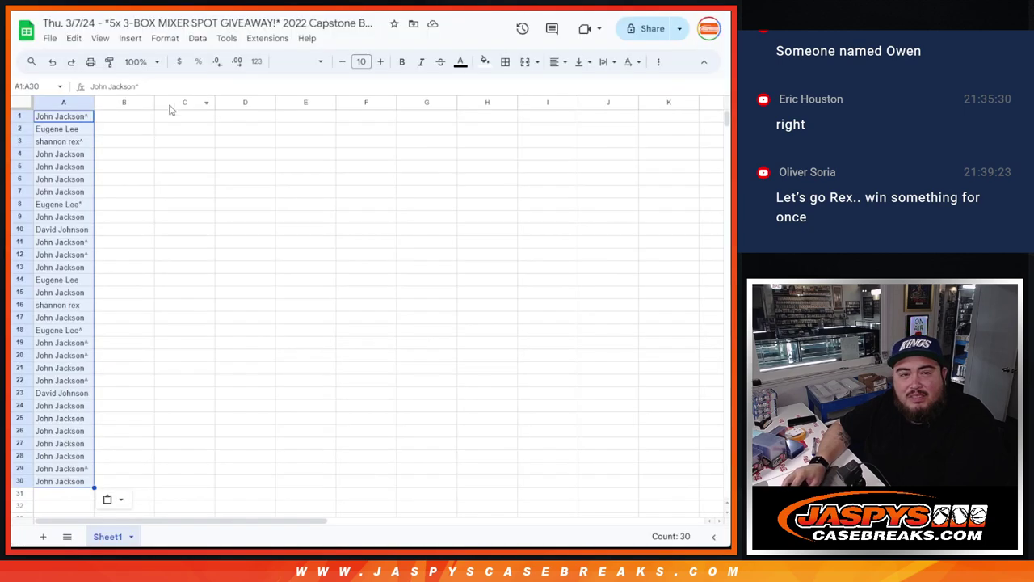
click(129, 118)
key(ctrl+v)
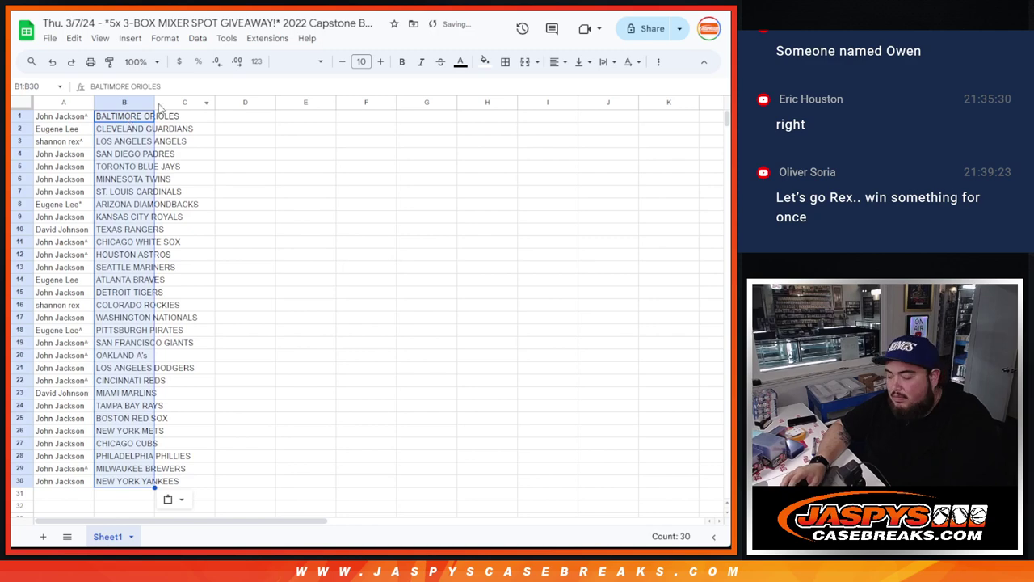
Step: Set the whole giveaway sheet's font size to 14 and fit the column widths to their contents
key(ctrl+Tab)
key(ctrl+Tab)
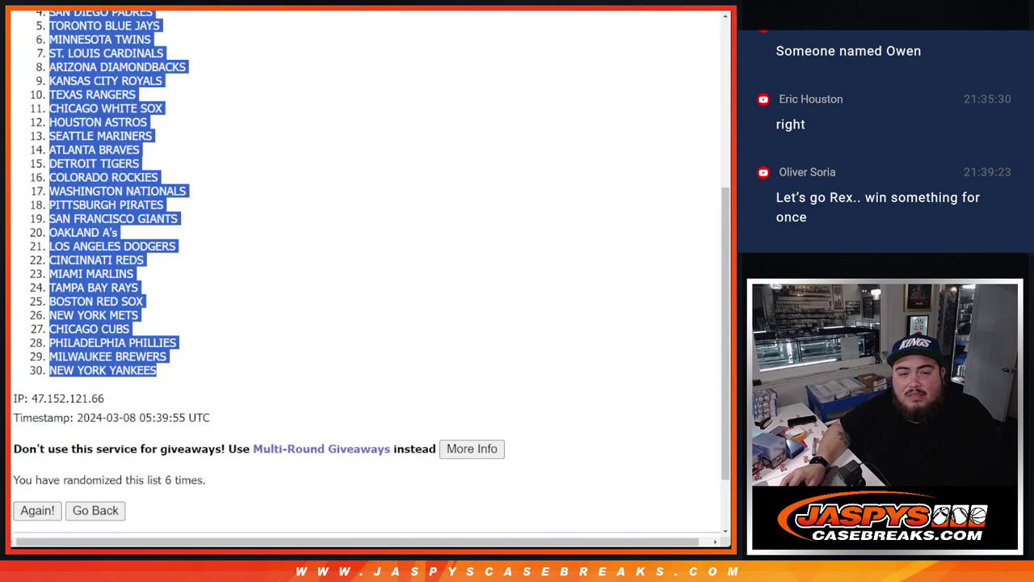
key(ctrl+Tab)
click(21, 101)
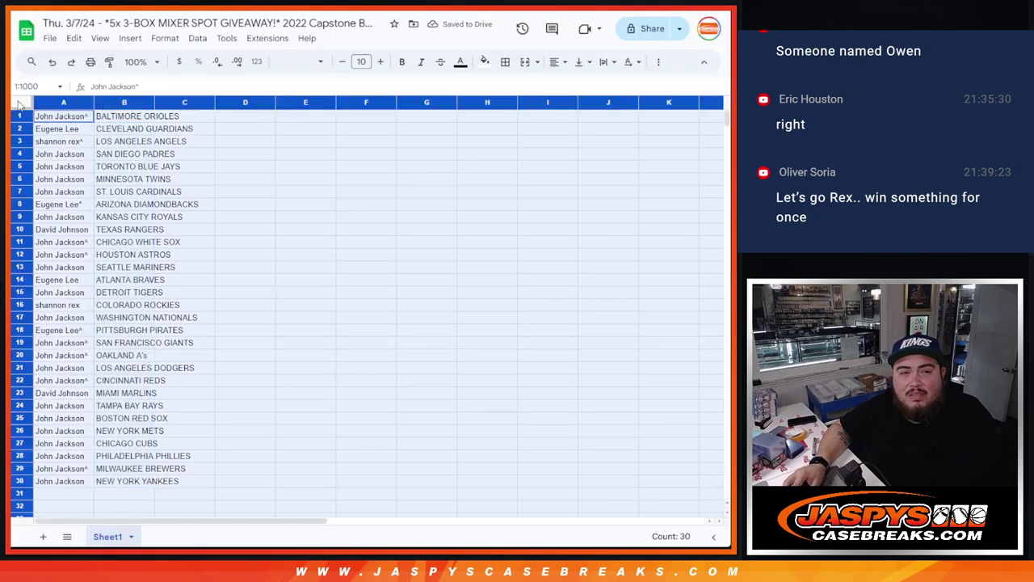
click(381, 62)
click(381, 61)
click(381, 61)
click(383, 62)
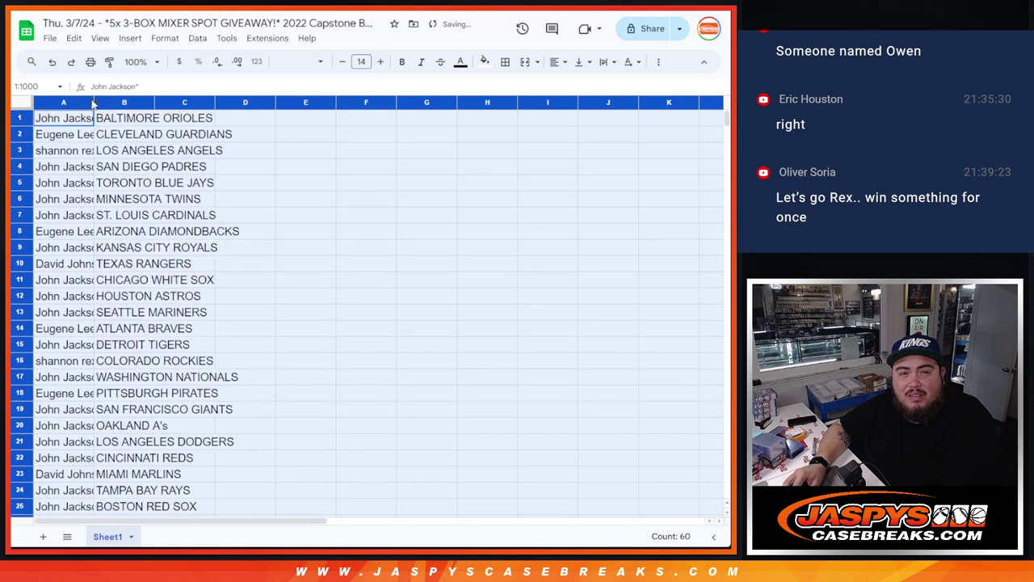
double_click(93, 102)
scroll(214, 225, down, 3)
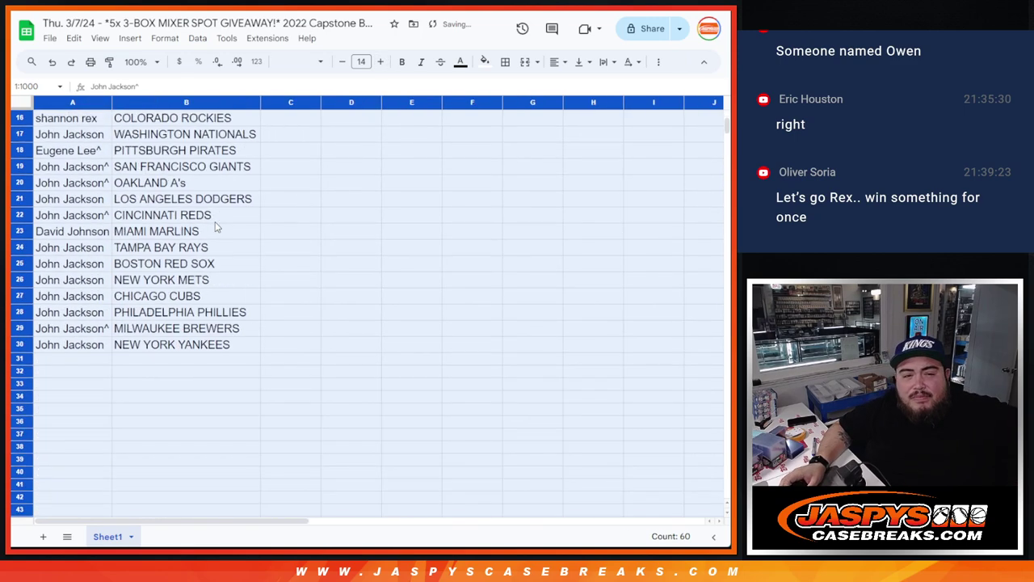
Step: Sort the sheet A to Z by the team names in column B
scroll(214, 224, up, 3)
click(231, 168)
click(252, 101)
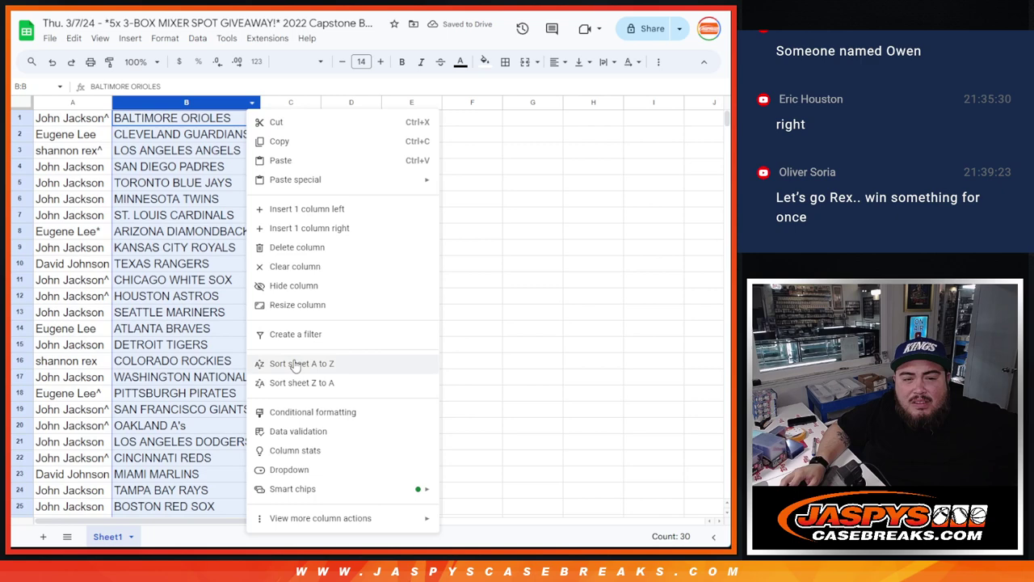
click(279, 364)
Step: Apply all borders to the name and team pairings in A1:B30 and center their text horizontally
drag(72, 117, 192, 393)
click(503, 62)
click(514, 87)
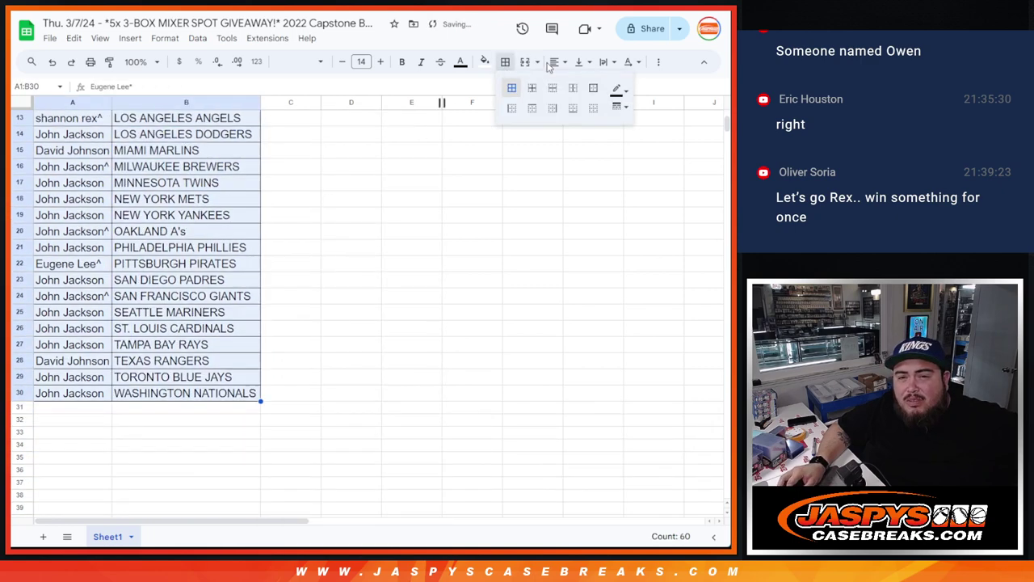
click(559, 61)
click(576, 86)
Step: Print the current sheet in portrait orientation with the workbook title included in the header
click(91, 61)
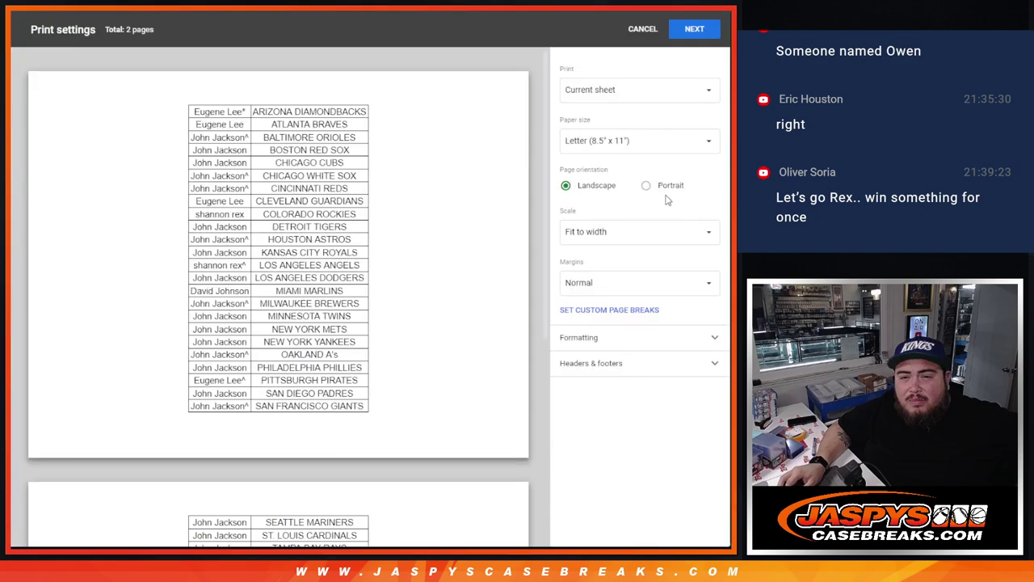
click(666, 188)
click(614, 365)
click(596, 411)
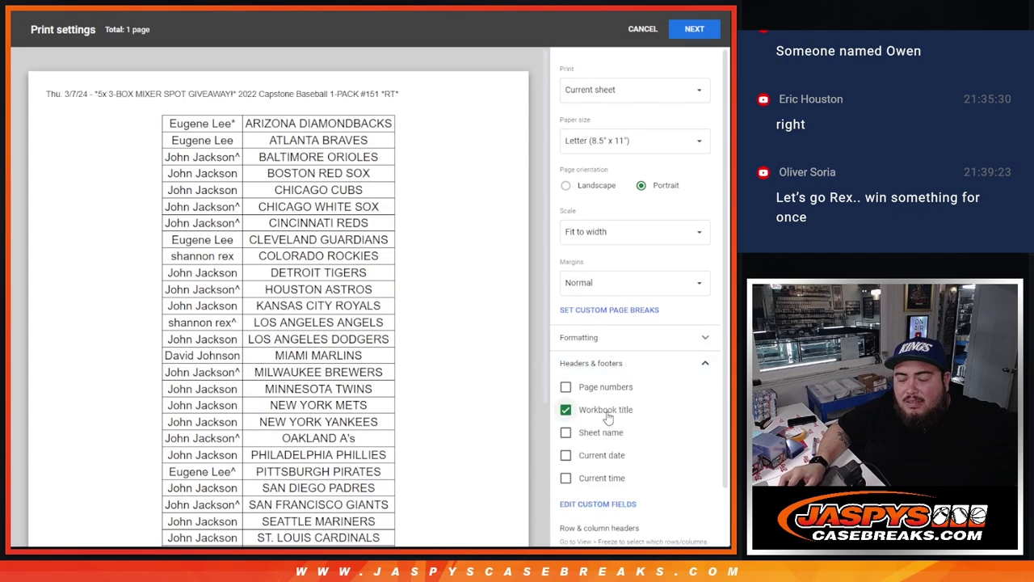
click(533, 520)
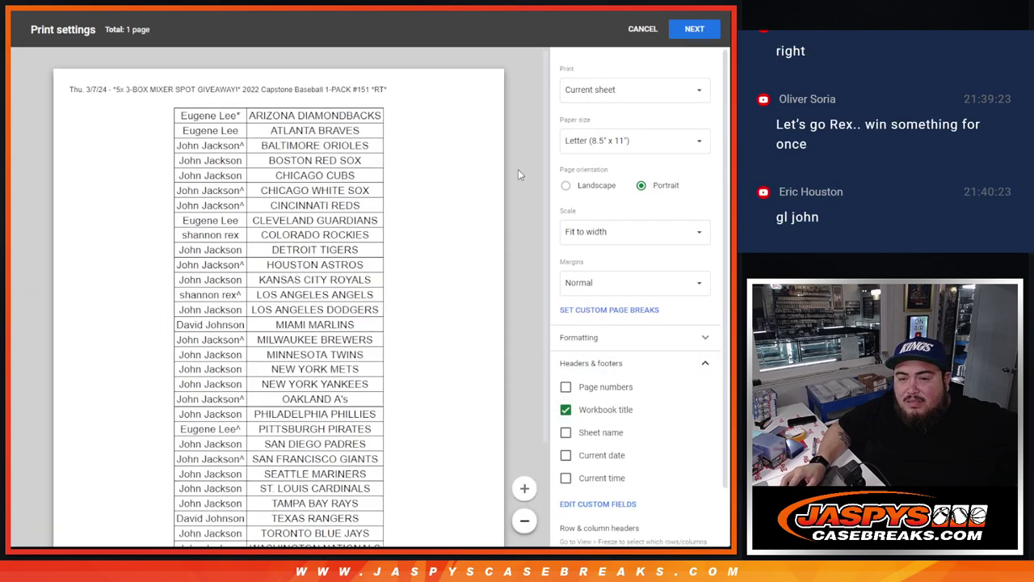
scroll(544, 140, down, 2)
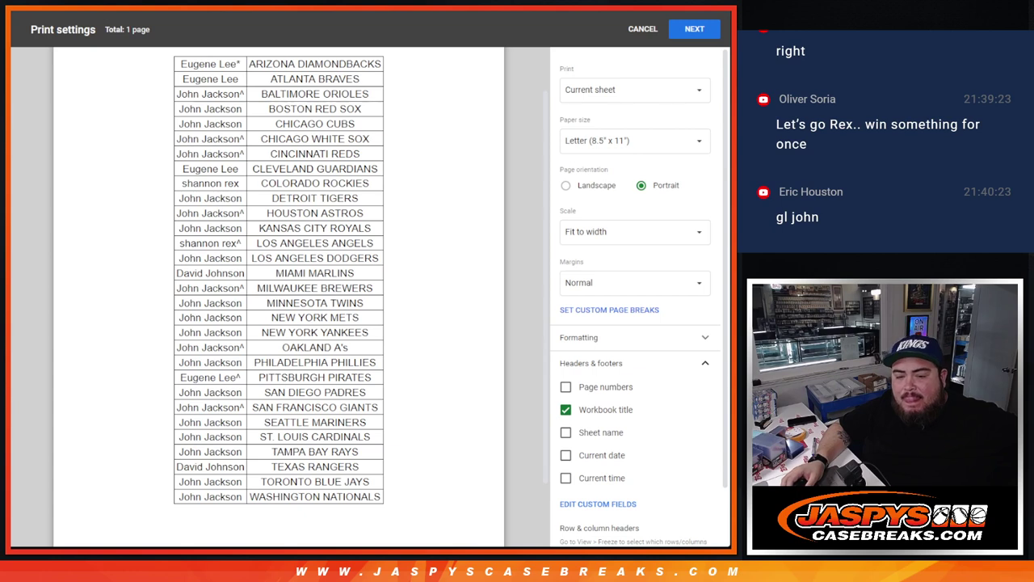
click(695, 29)
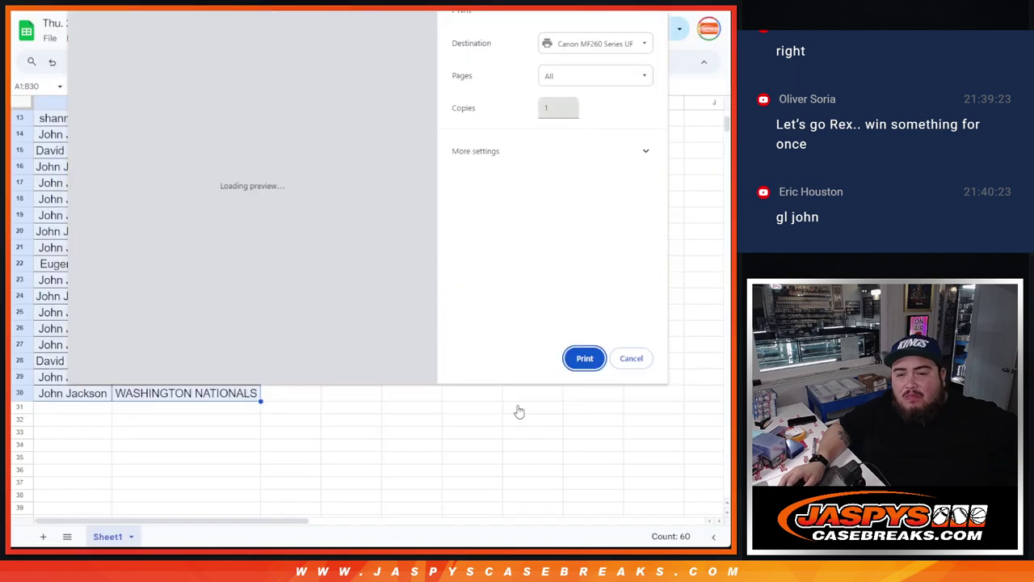
click(582, 361)
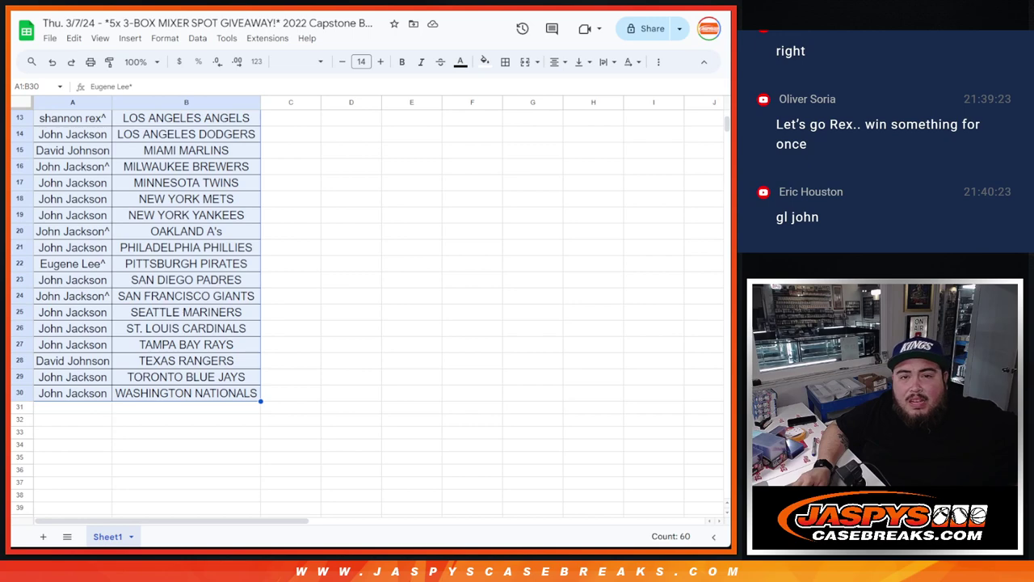
Step: Switch to the RANDOM.ORG Dice Roller and roll two virtual dice for the spot giveaway
key(ctrl+Tab)
key(ctrl+Tab)
key(ctrl+shift+Tab)
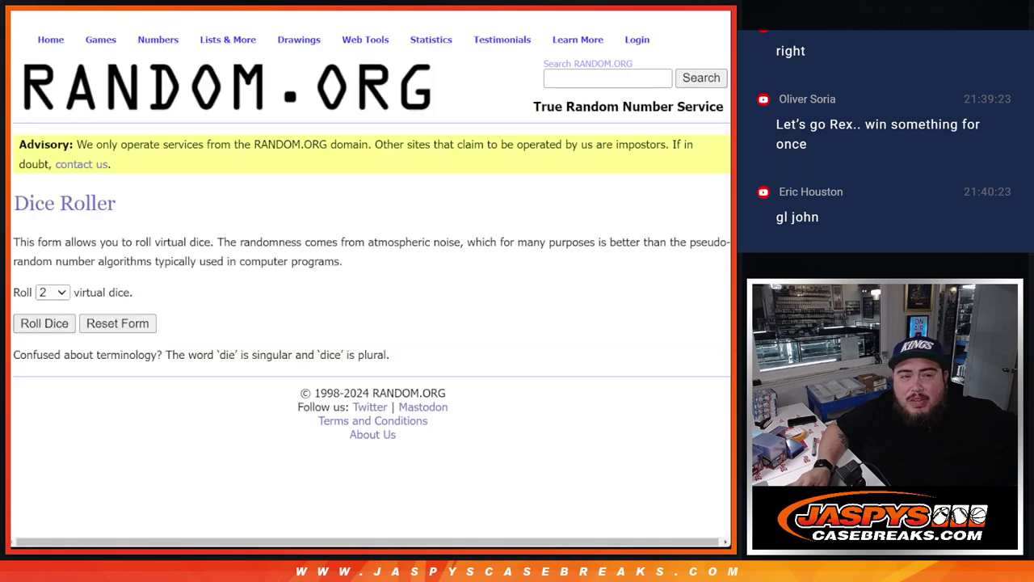
key(ctrl+shift+Tab)
key(ctrl+Tab)
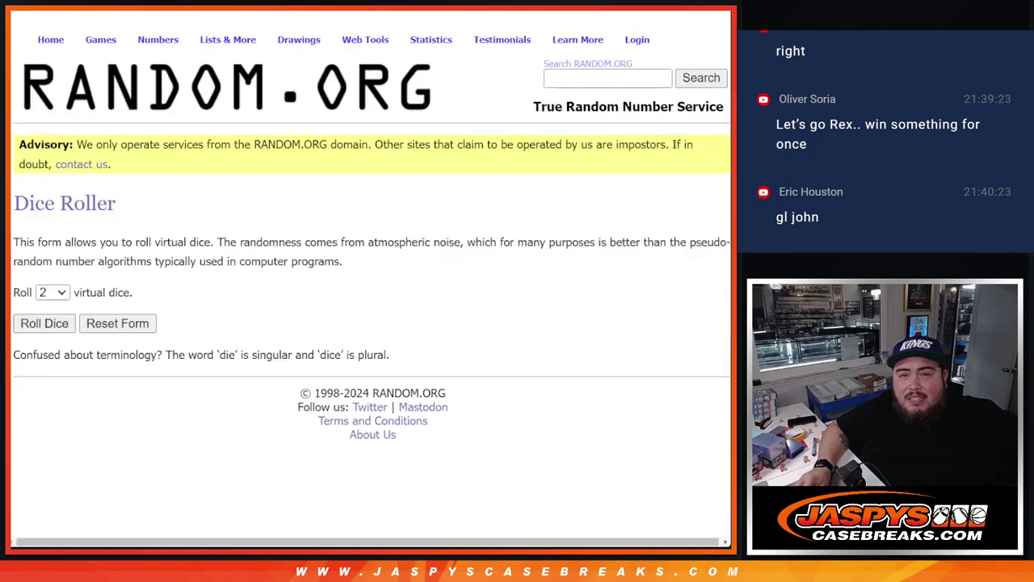
click(45, 323)
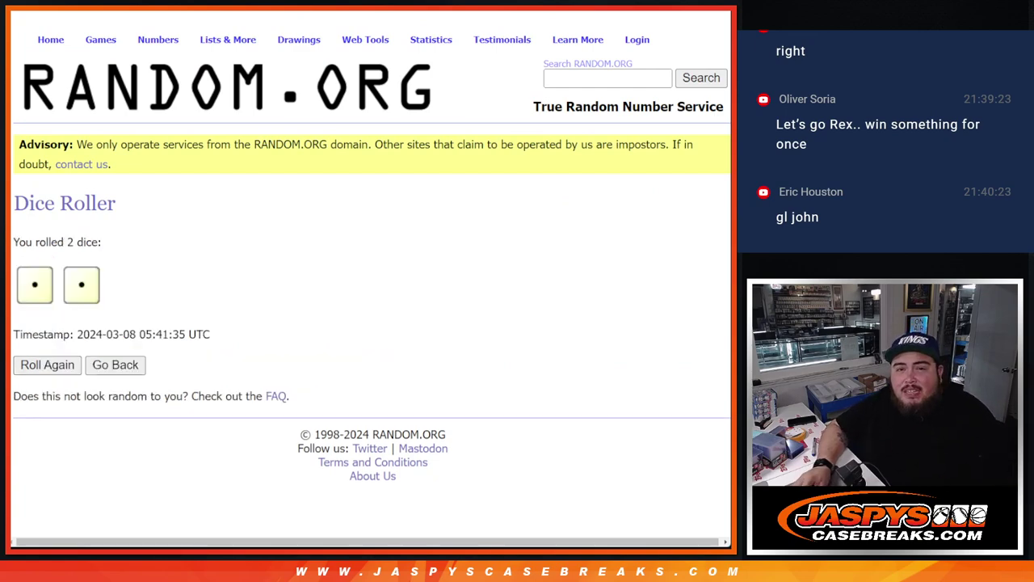
Step: Randomize the copied 30-name list two times in the List Randomizer and highlight the randomization count
key(ctrl+Tab)
scroll(363, 245, down, 5)
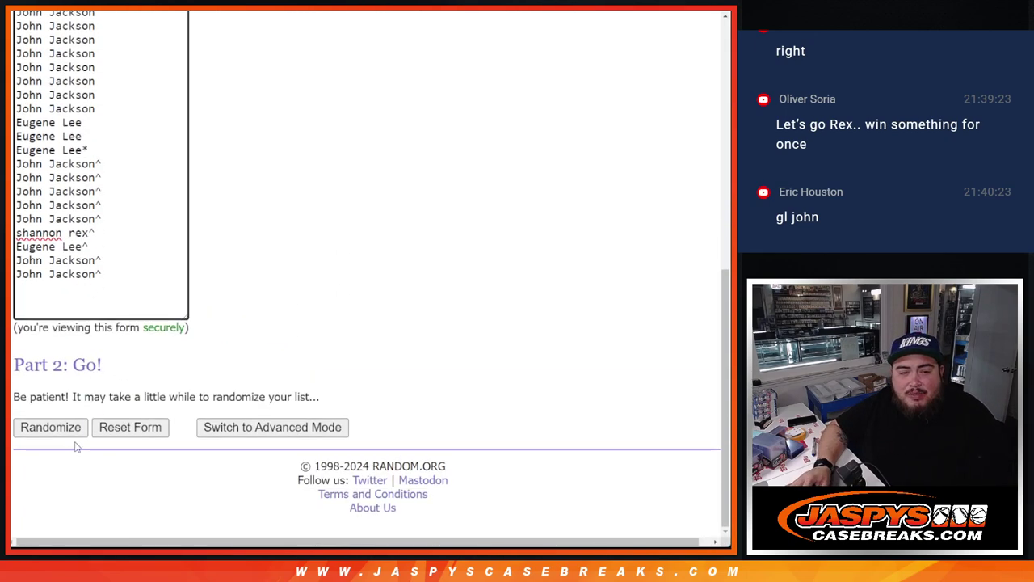
click(48, 427)
scroll(46, 428, down, 3)
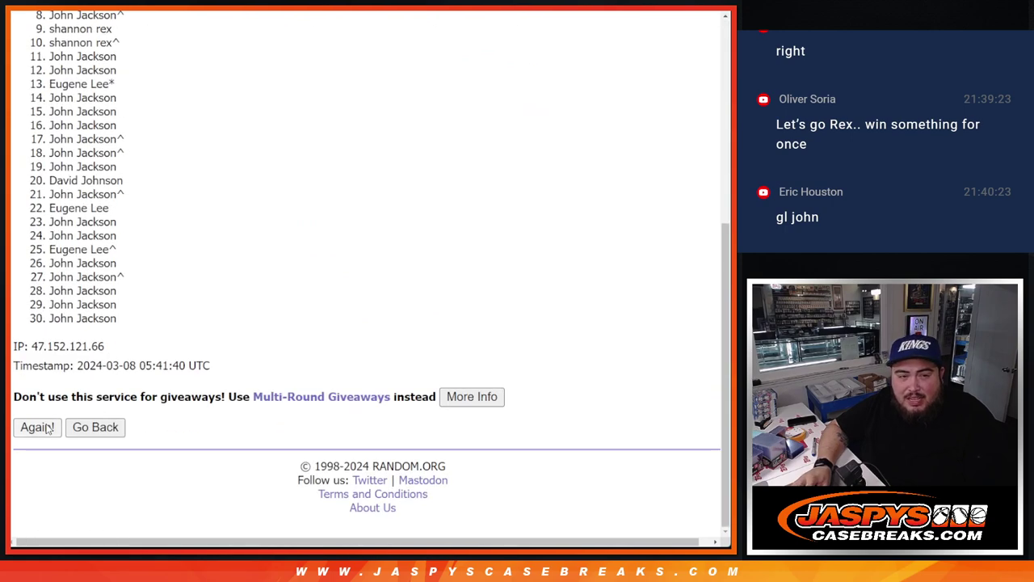
click(37, 427)
scroll(179, 408, down, 3)
drag(163, 395, 295, 390)
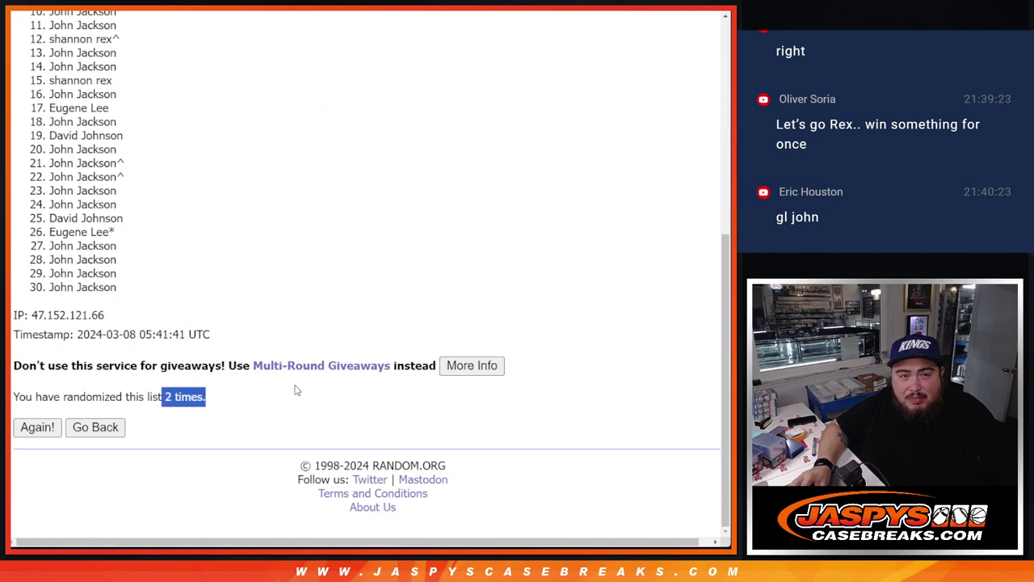
Step: Recheck the dice roll, highlight the top five names of the randomized list, and review the randomization count
key(ctrl+Tab)
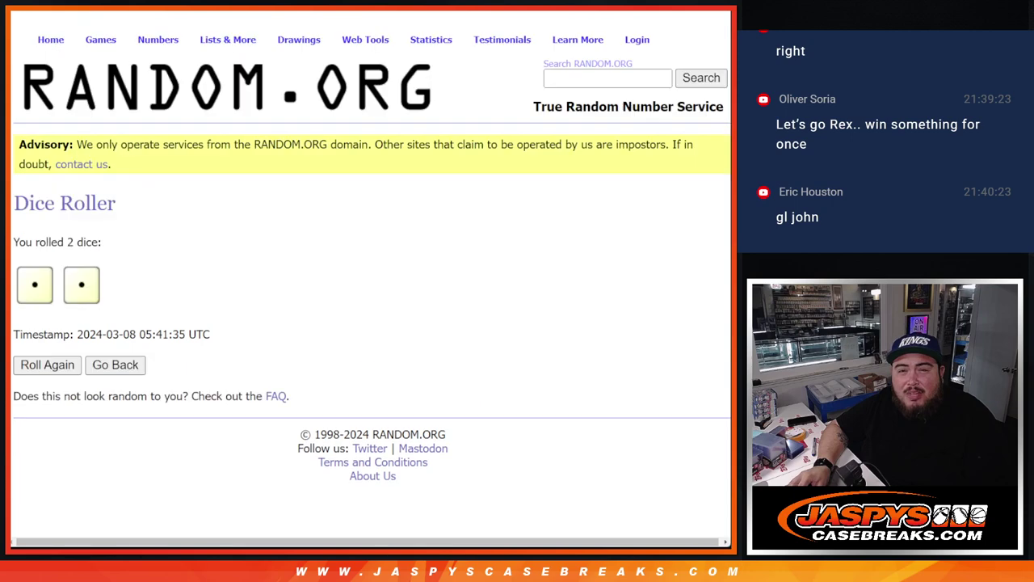
key(ctrl+shift+Tab)
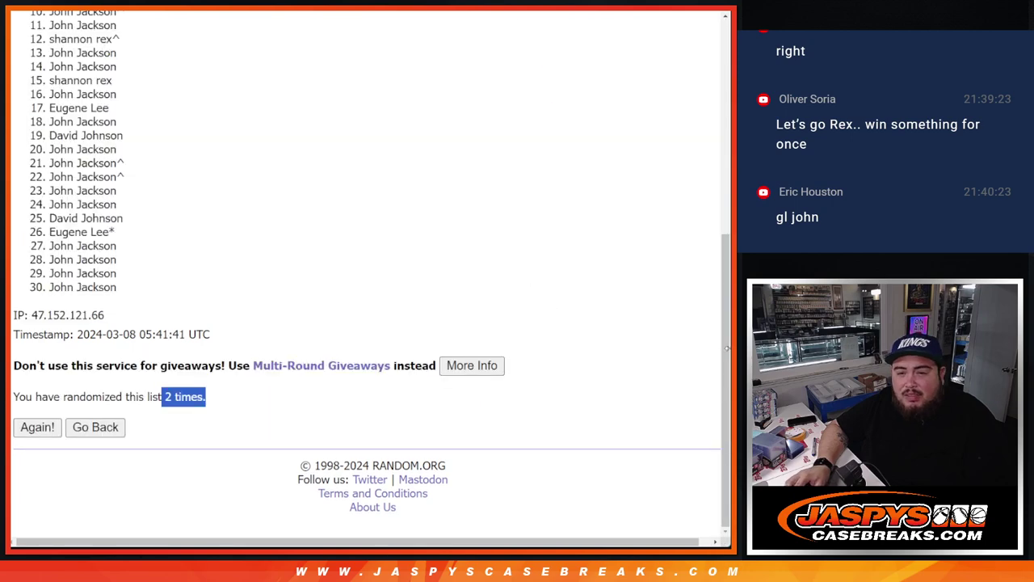
drag(723, 356, 706, 275)
scroll(139, 159, up, 1)
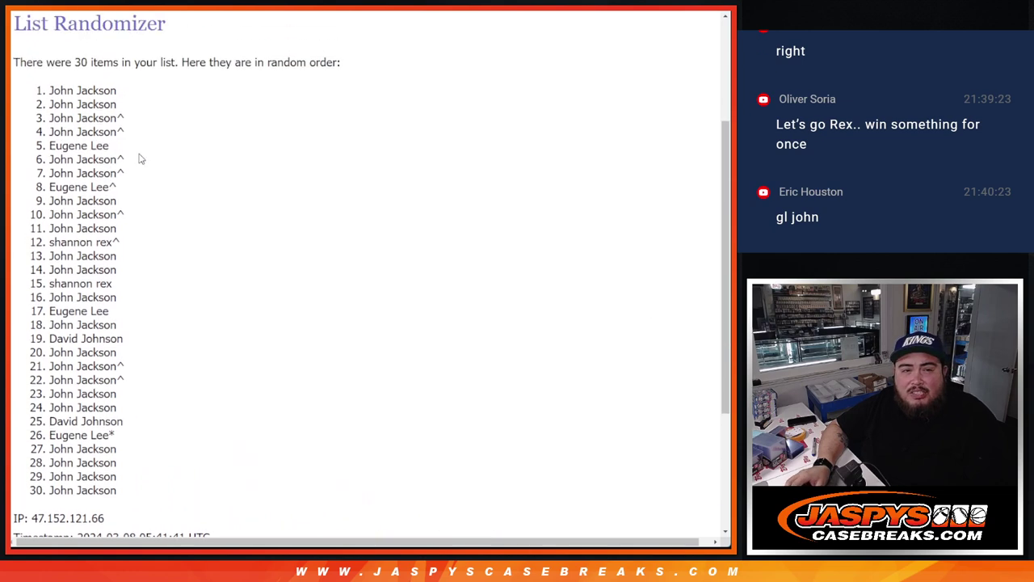
drag(105, 117, 127, 132)
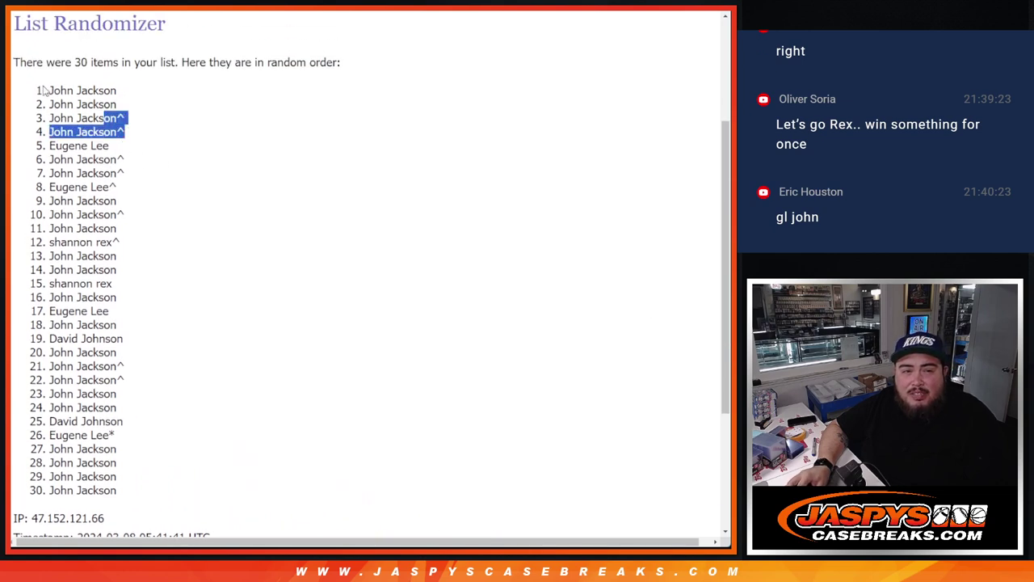
drag(45, 91, 139, 154)
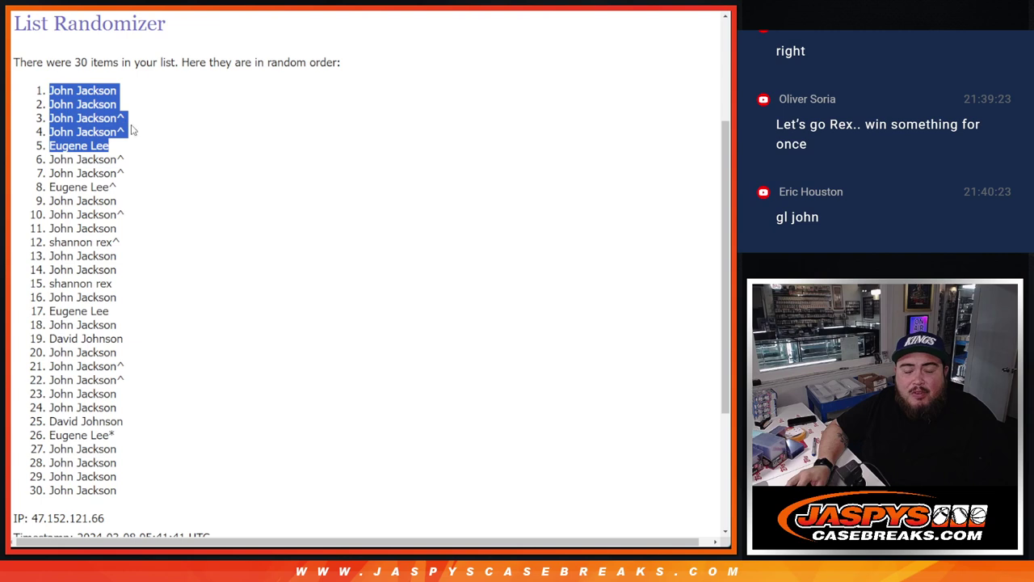
scroll(194, 208, down, 3)
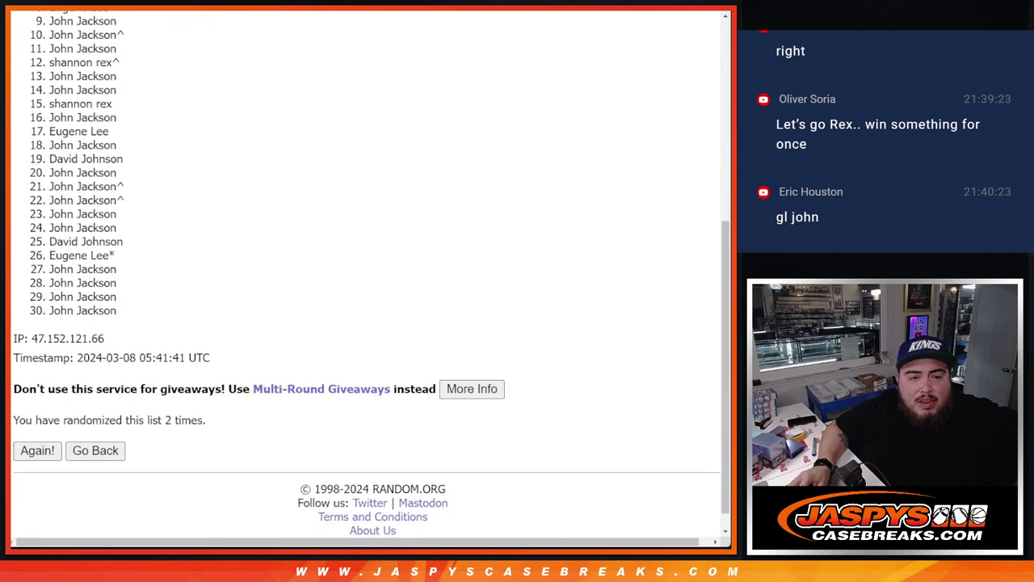